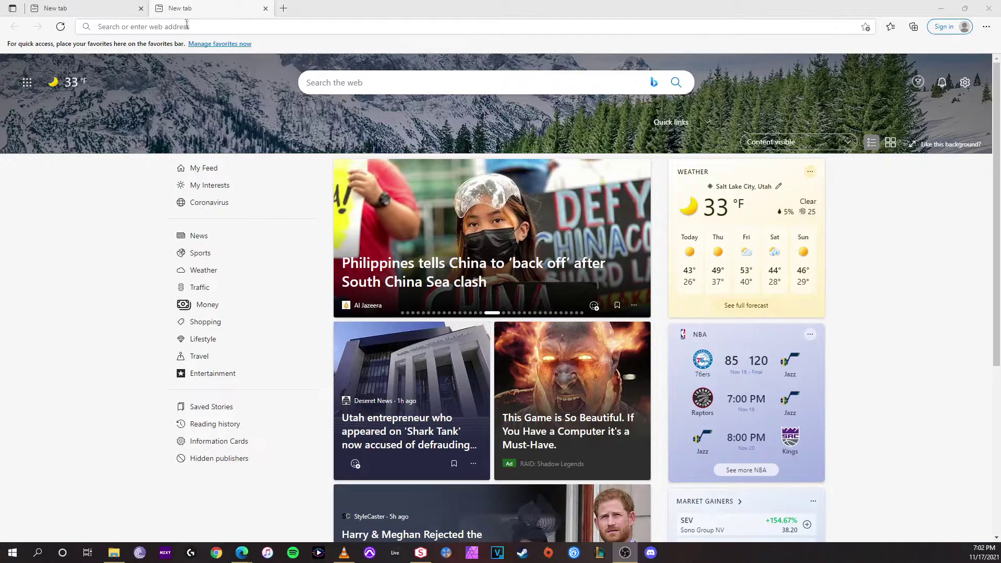
- Search Google for 123123123 in Edge, then return to the new tab page
click(184, 27)
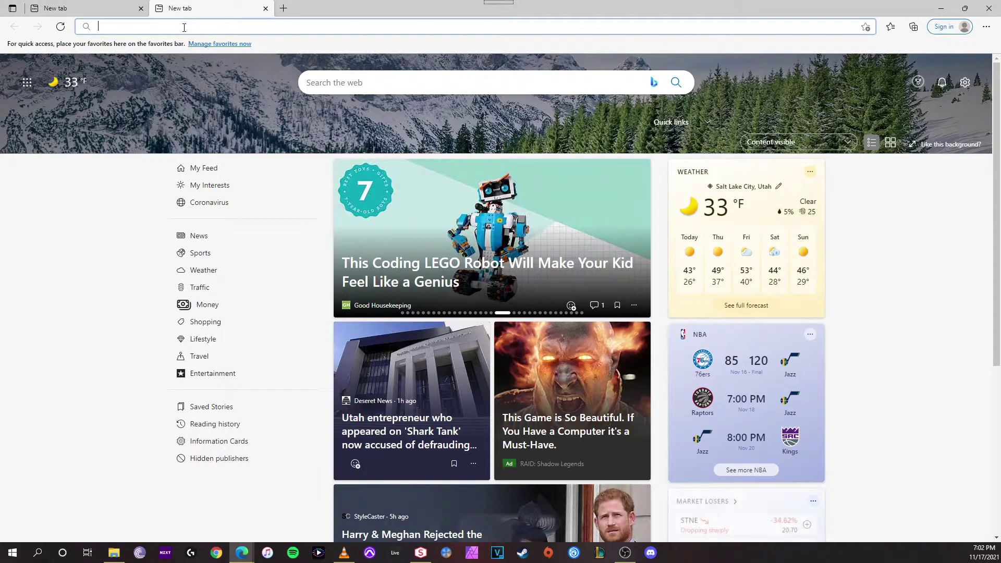
text(123123)
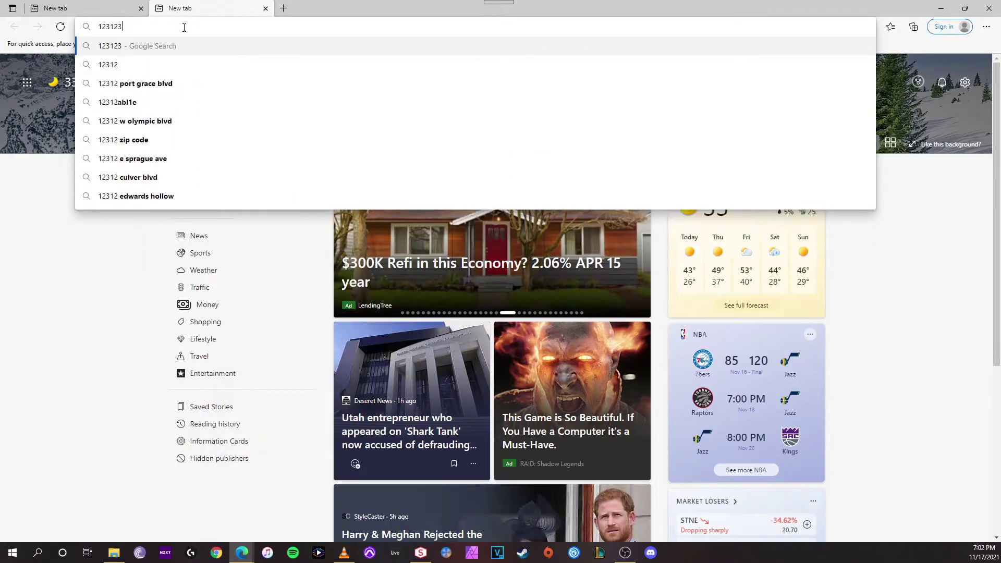
text(123)
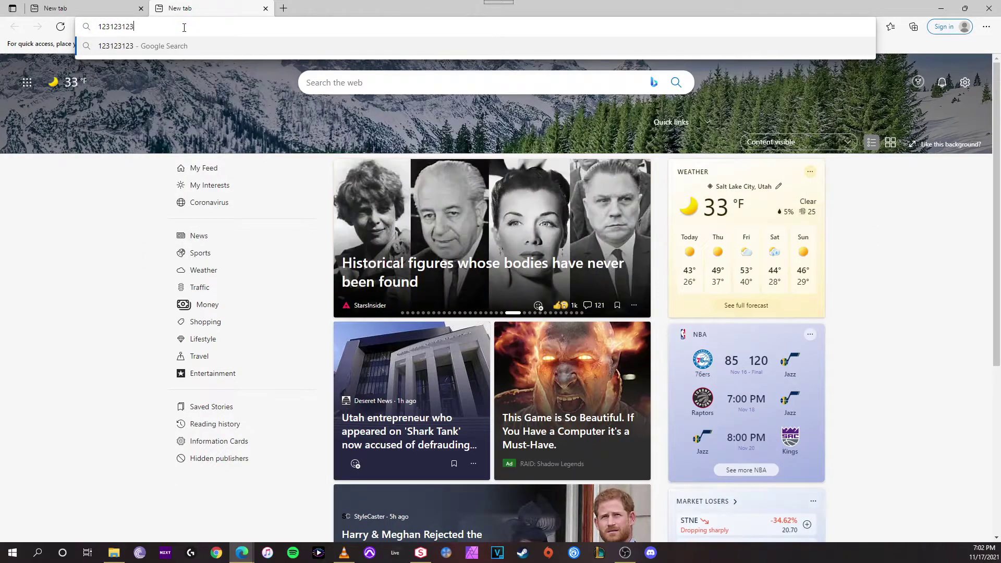
key(Return)
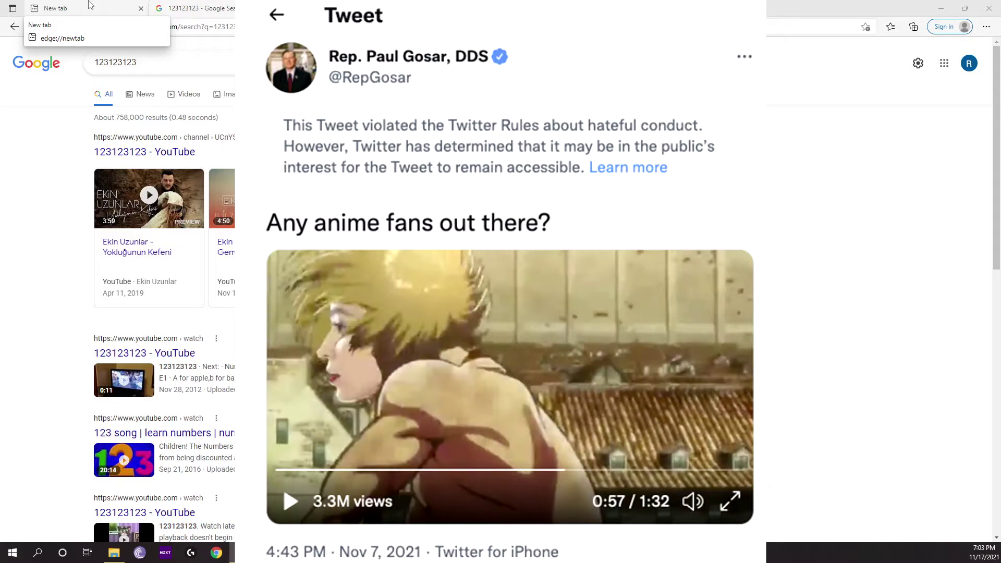
click(89, 5)
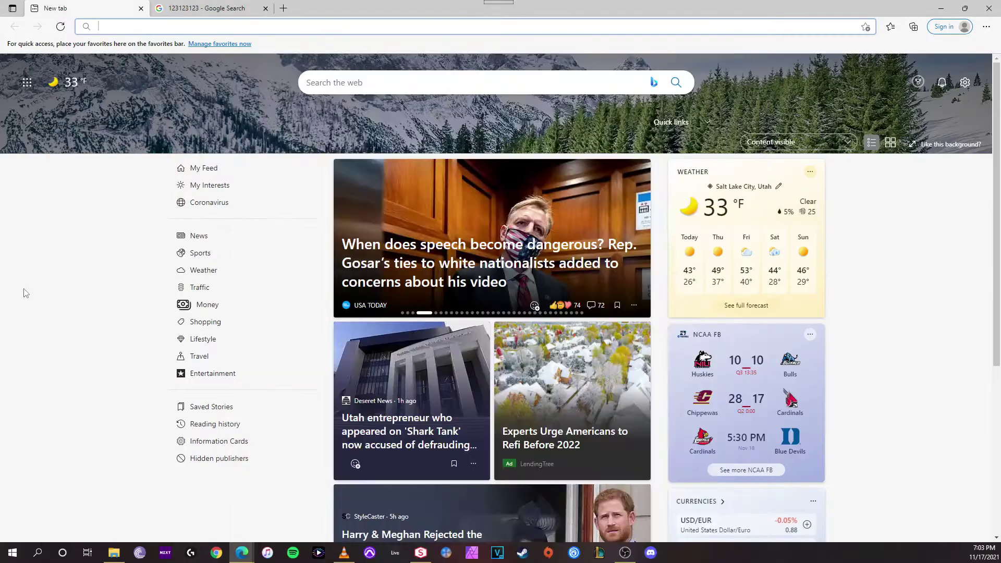
- Step the news carousel back two stories and briefly view the Paul Gosar coverage
click(424, 313)
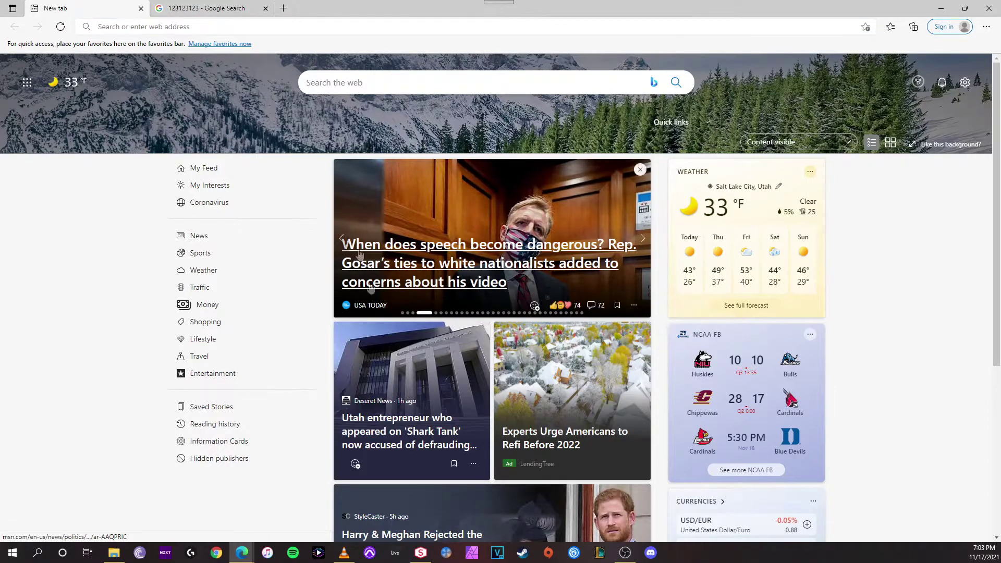
click(342, 243)
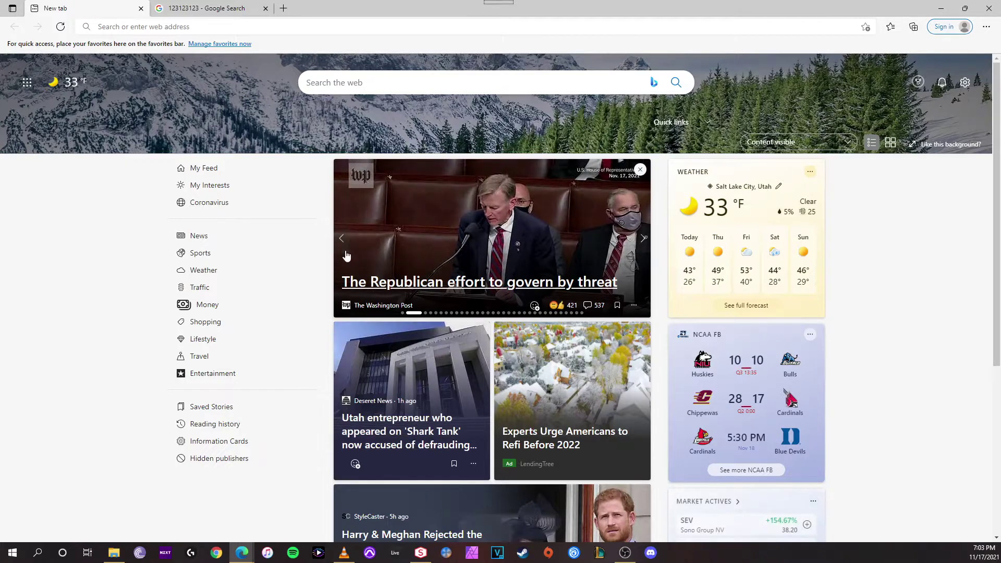
click(343, 248)
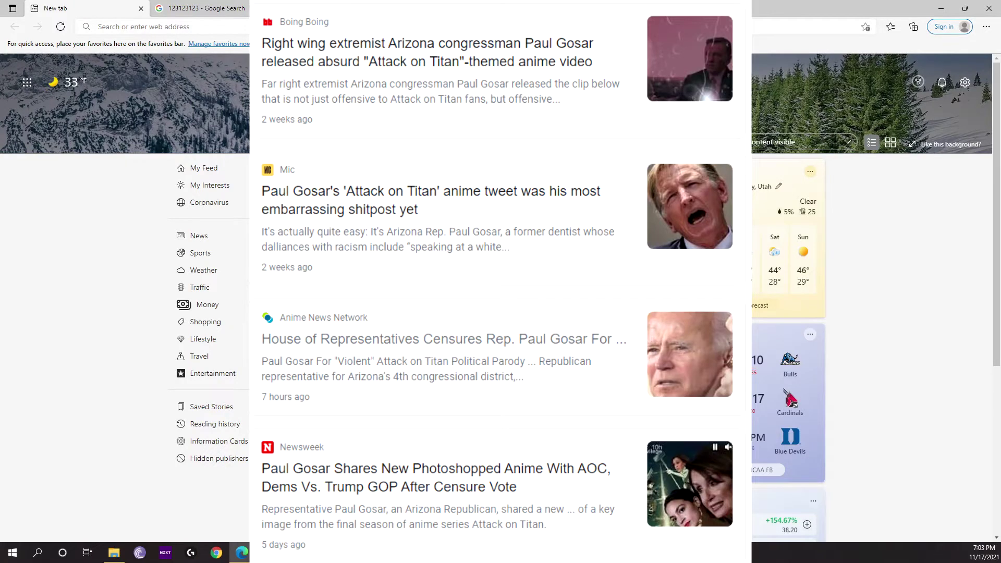
key(Escape)
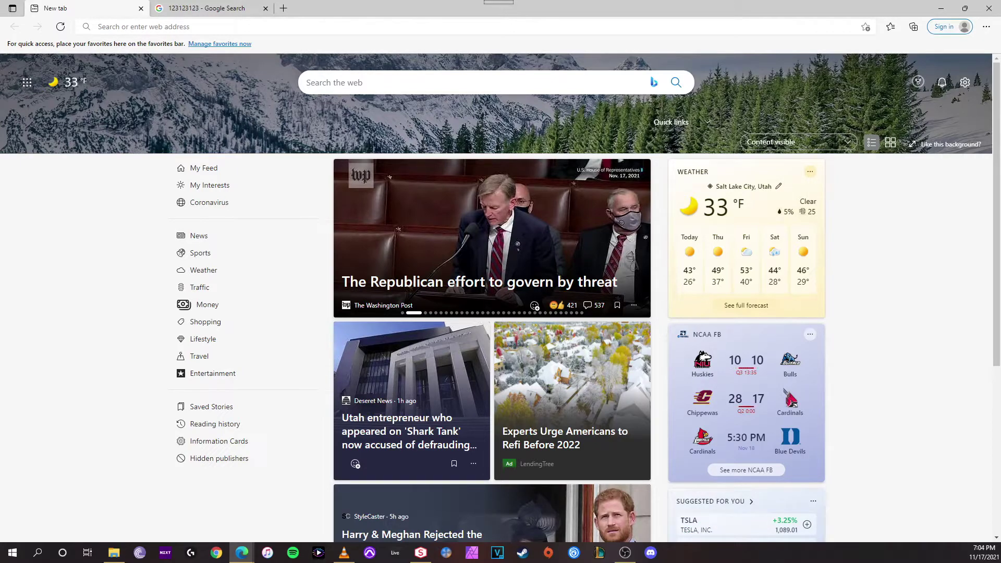
click(625, 554)
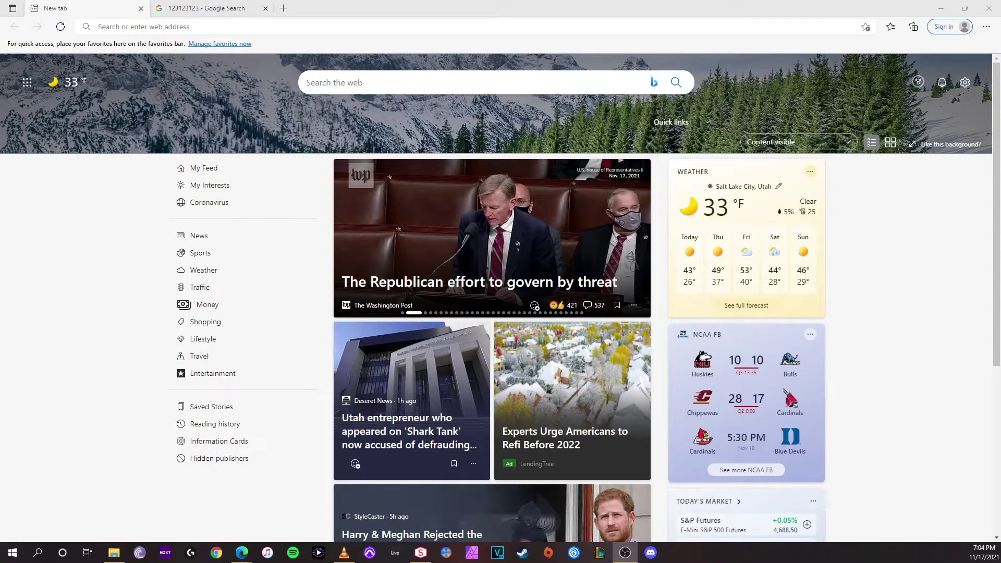
- Cycle through the open windows with Alt+Tab and land back on Edge
key(alt+Tab)
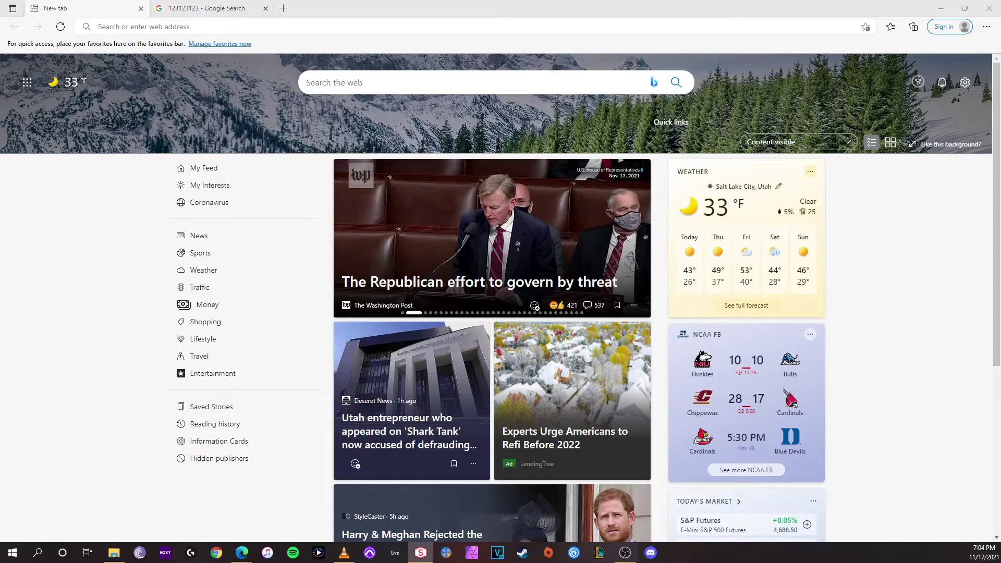
key(alt+Tab)
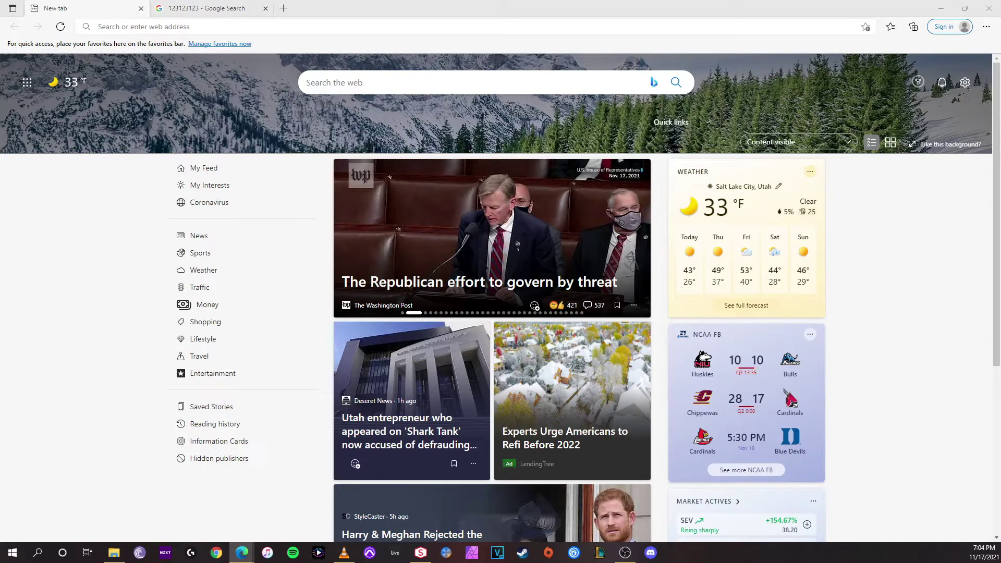
- Toggle the desktop twice with Win+D so the Edge window is back on screen
key(super+d)
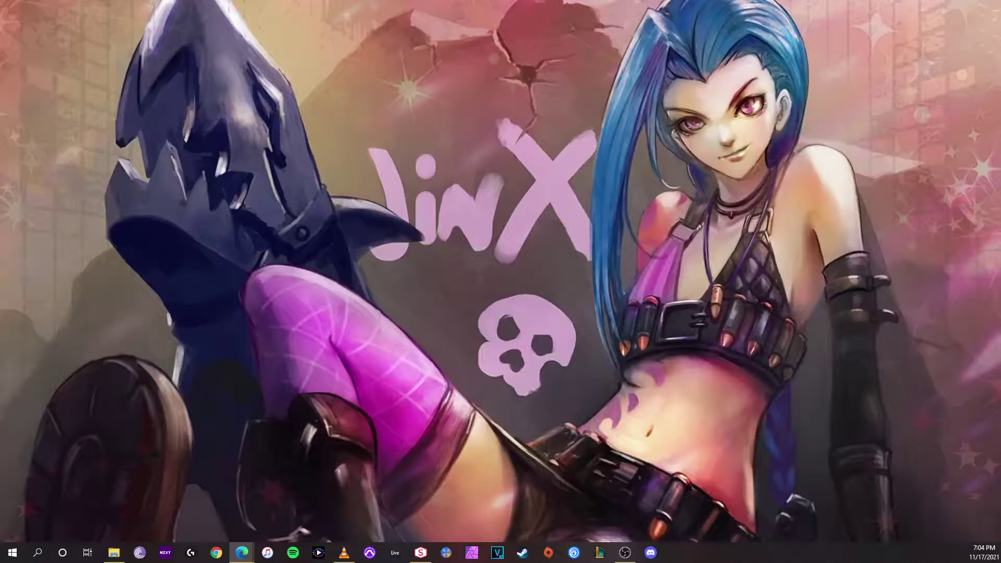
key(super+d)
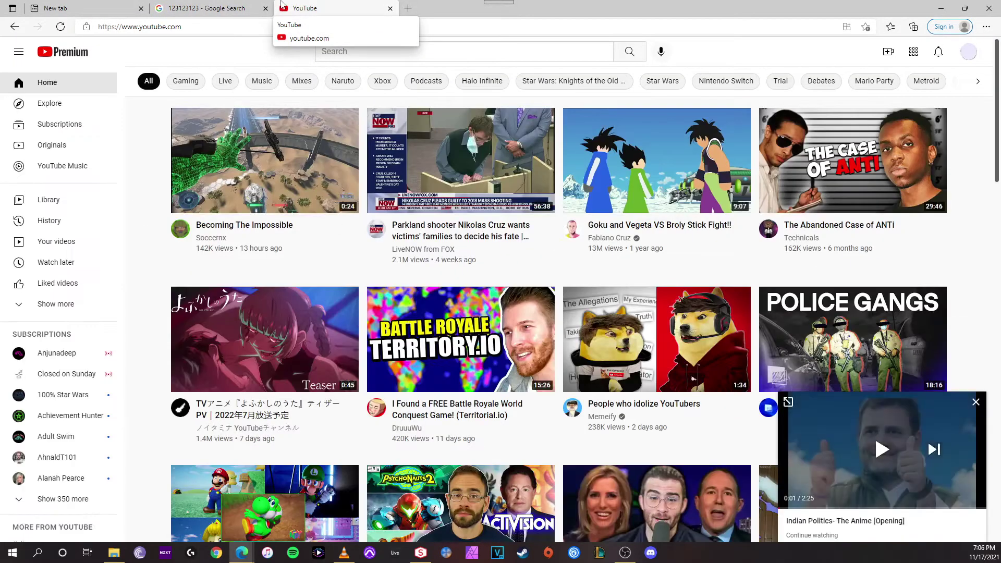
- Rerun the 'cnn' search, open the Paul Gosar defends video, pause and rewind it
click(976, 402)
click(427, 55)
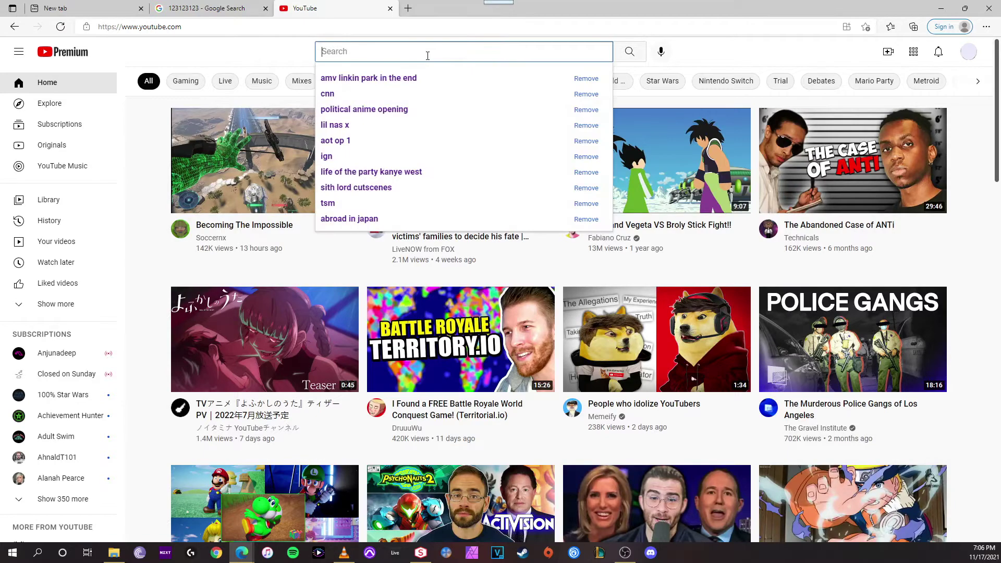
click(423, 94)
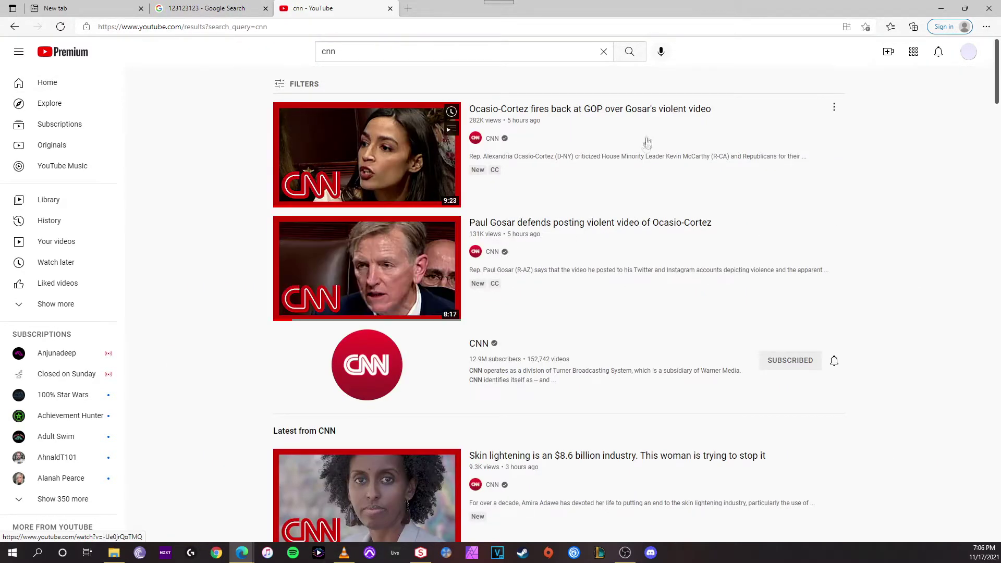
click(586, 224)
click(481, 293)
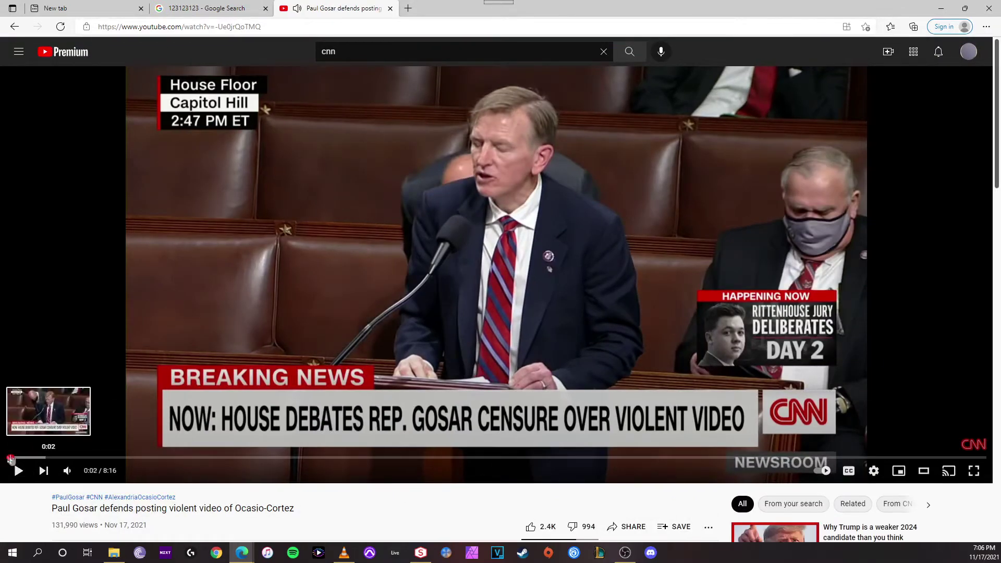
click(10, 458)
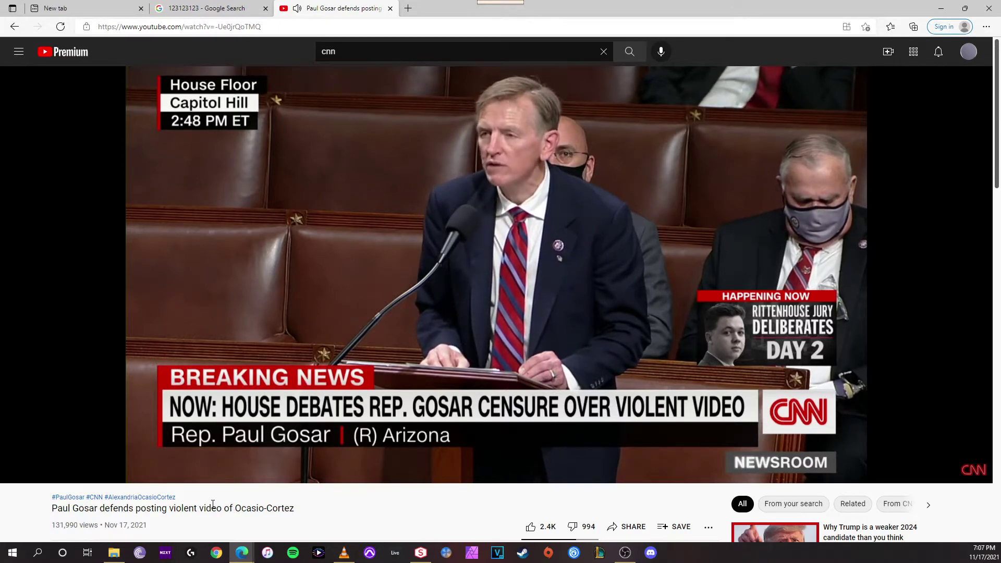
- Pause the Gosar video at 0:47 and open YouTube Home in a new tab
click(484, 189)
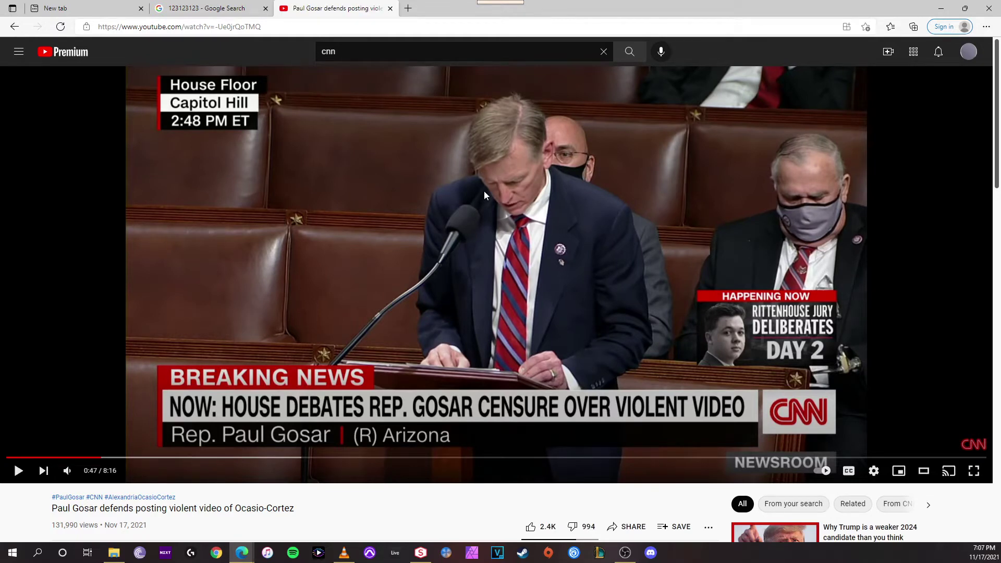
key(alt+Tab)
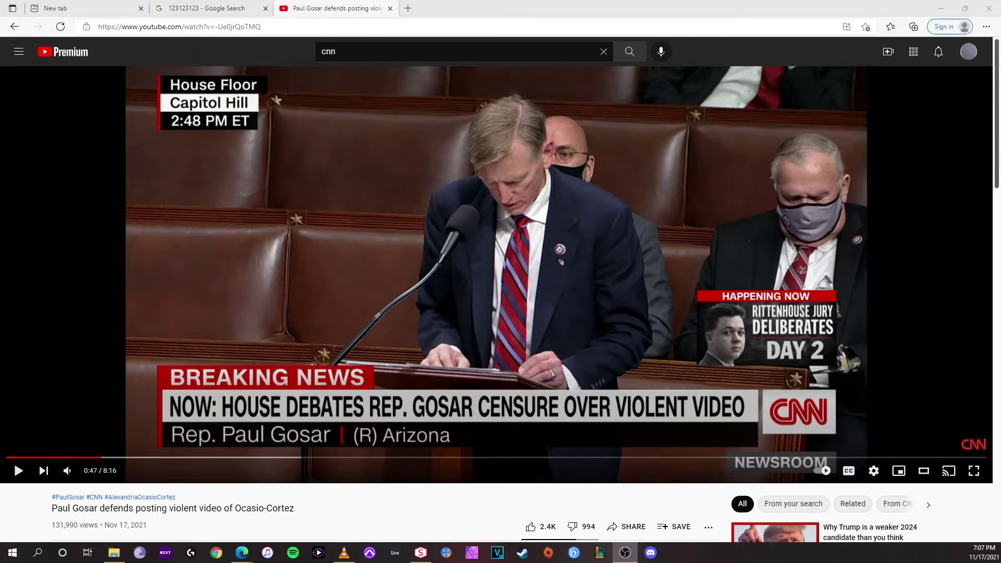
key(alt+Tab)
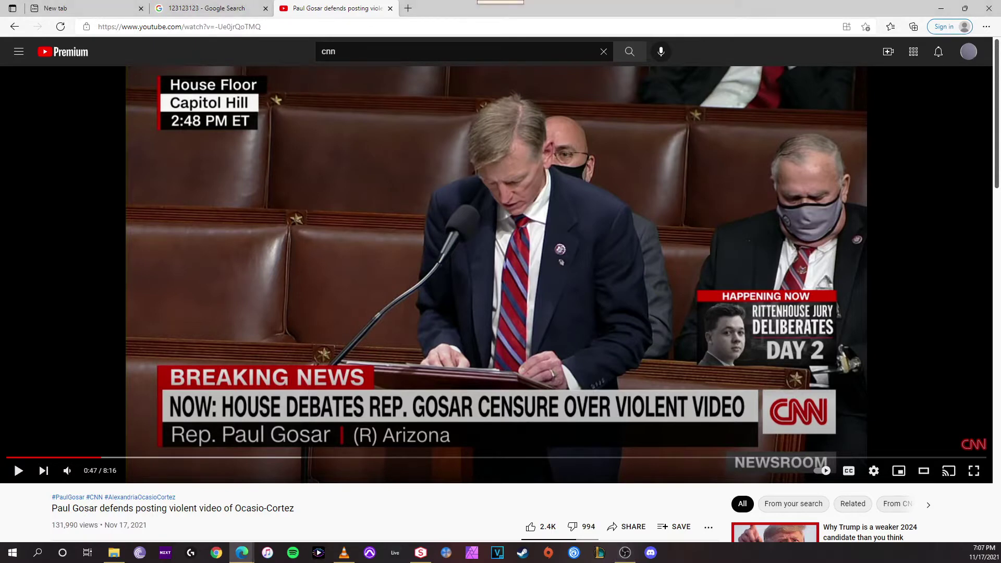
key(alt+Tab)
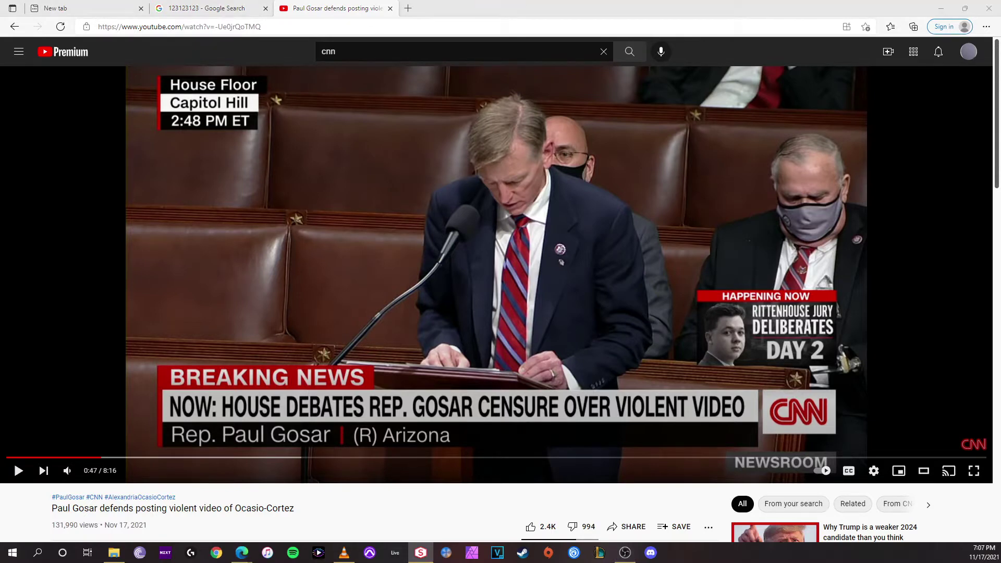
key(alt+Tab)
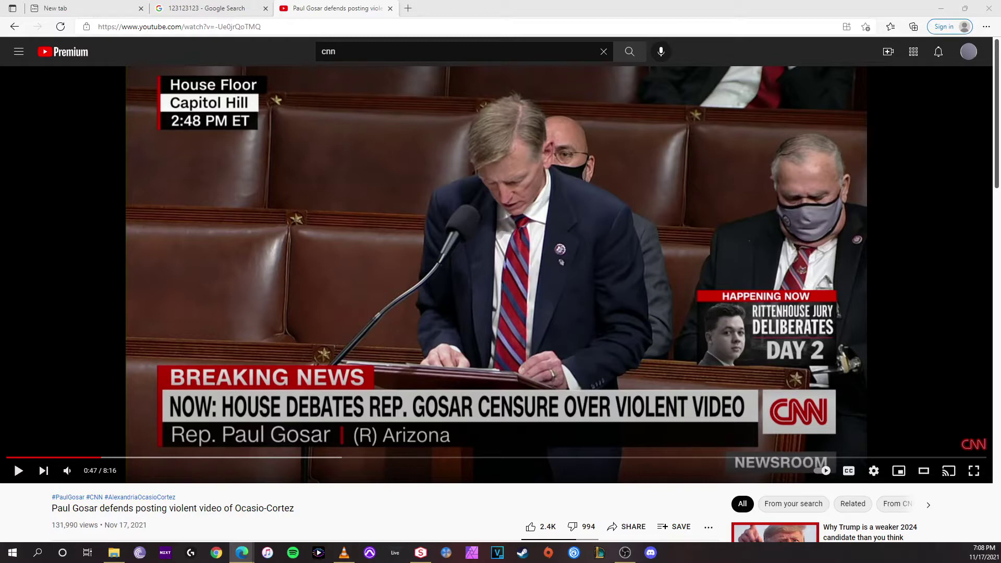
right_click(75, 50)
click(117, 61)
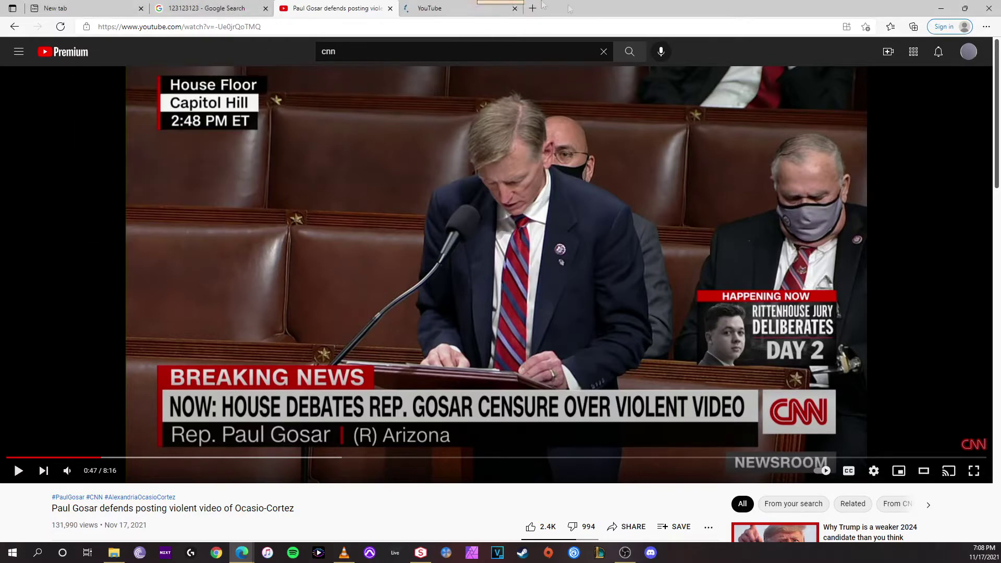
- Rerun the 'amv linkin park in the end' search, then return to the CNN video tab
click(438, 8)
click(428, 49)
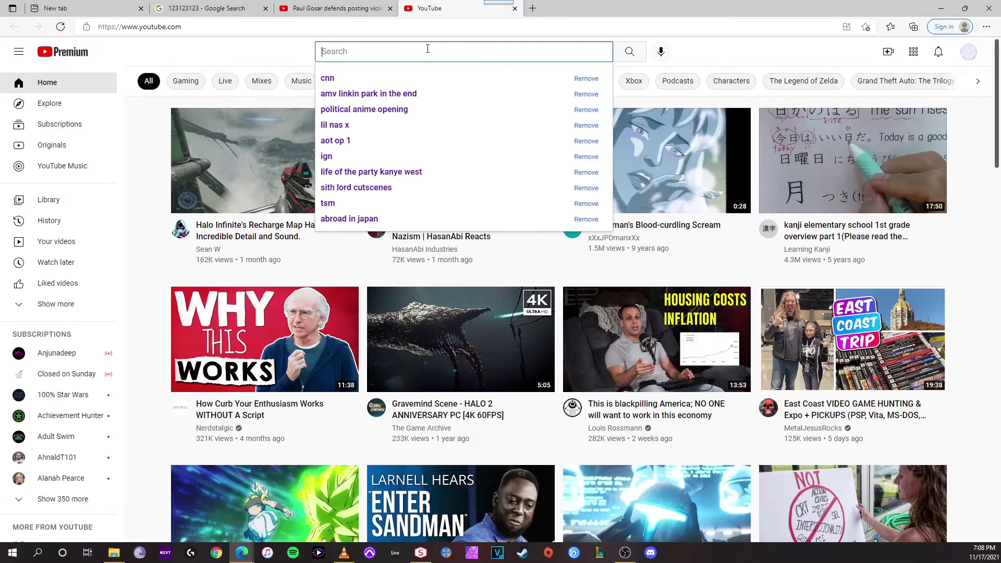
key(Down)
key(Down)
key(Return)
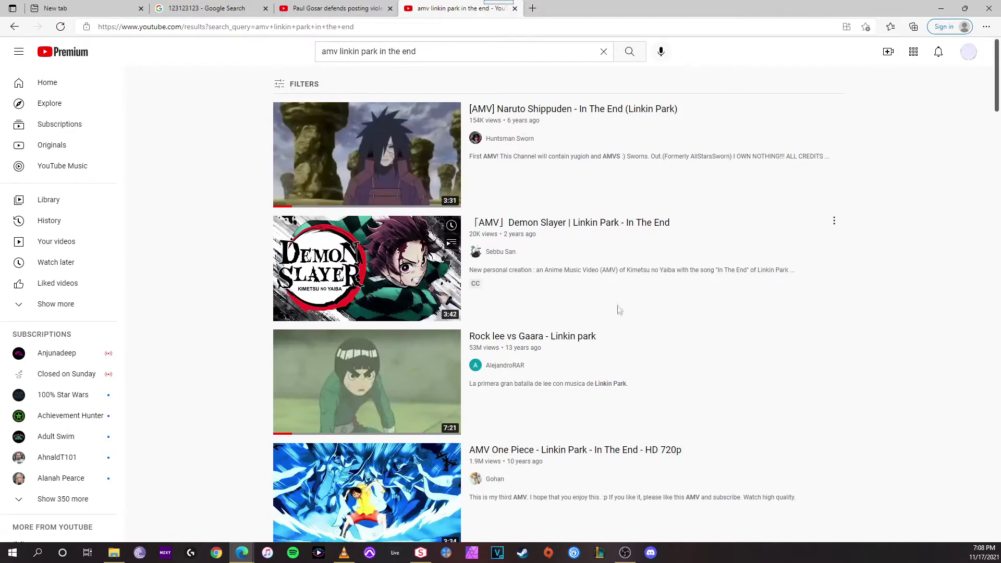
scroll(561, 201, down, 2)
scroll(577, 302, down, 4)
scroll(577, 302, down, 4)
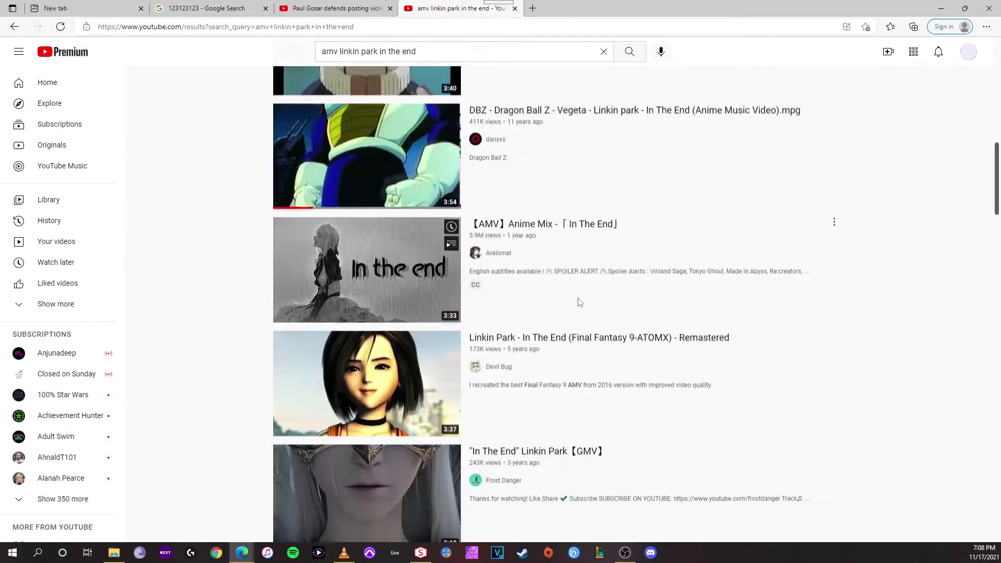
scroll(577, 302, down, 1)
scroll(577, 302, down, 1)
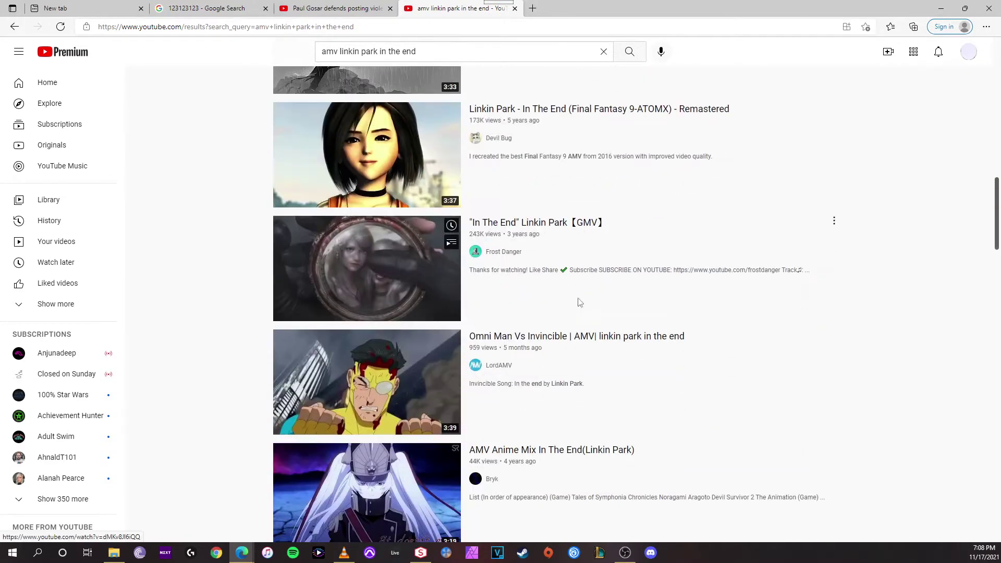
scroll(575, 307, down, 1)
scroll(575, 310, down, 1)
scroll(575, 311, down, 1)
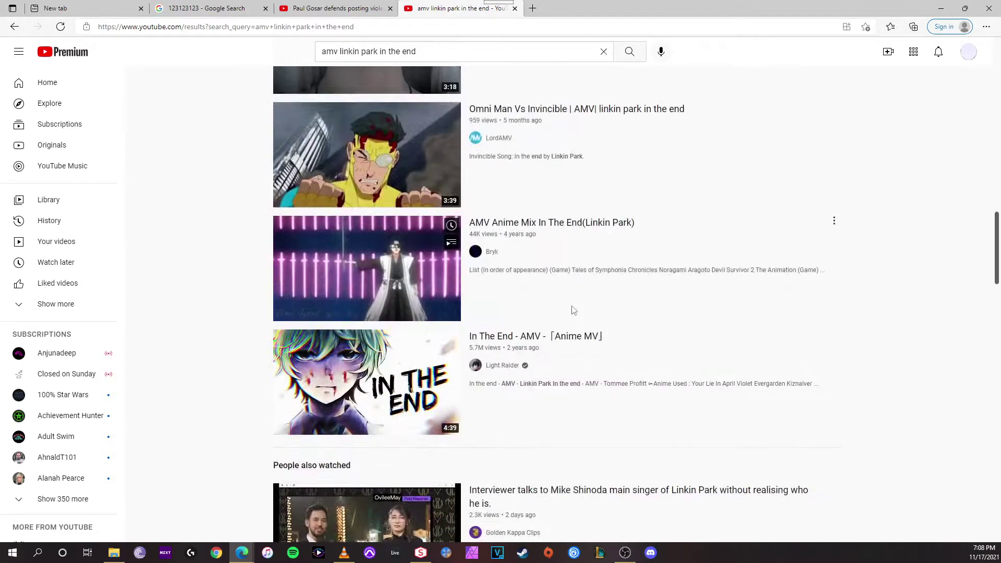
scroll(574, 310, up, 1)
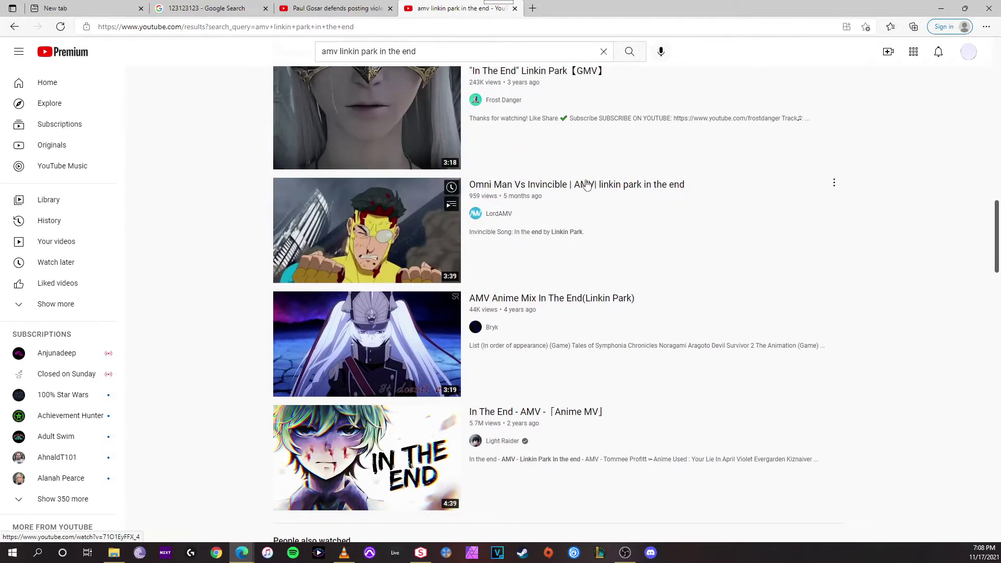
scroll(595, 200, down, 2)
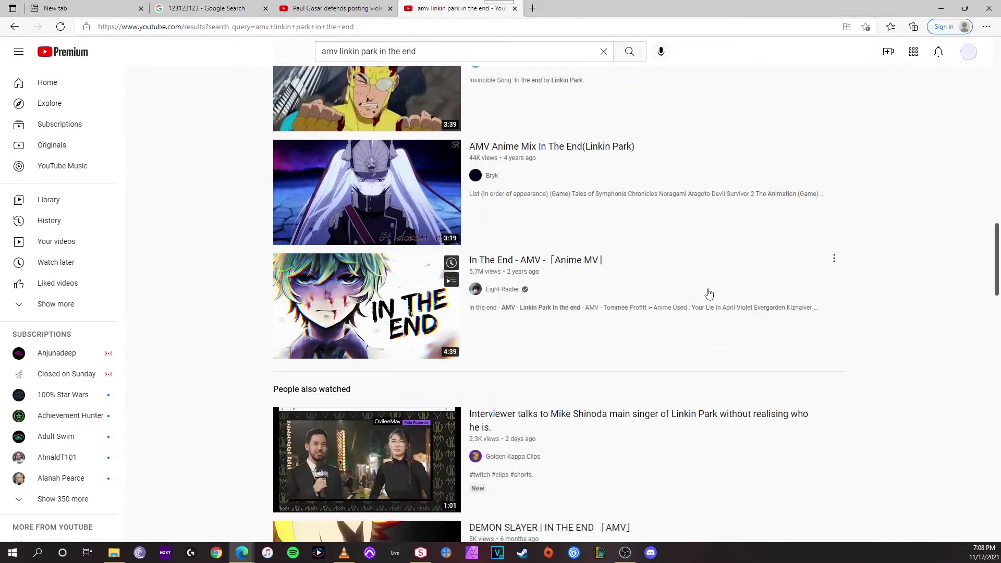
scroll(626, 204, down, 1)
scroll(642, 251, down, 2)
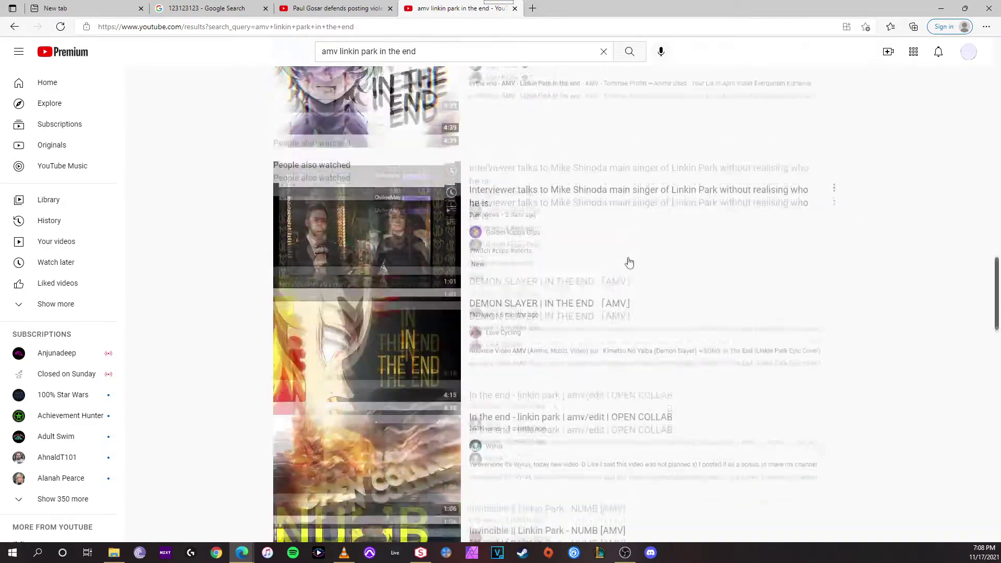
scroll(575, 313, up, 3)
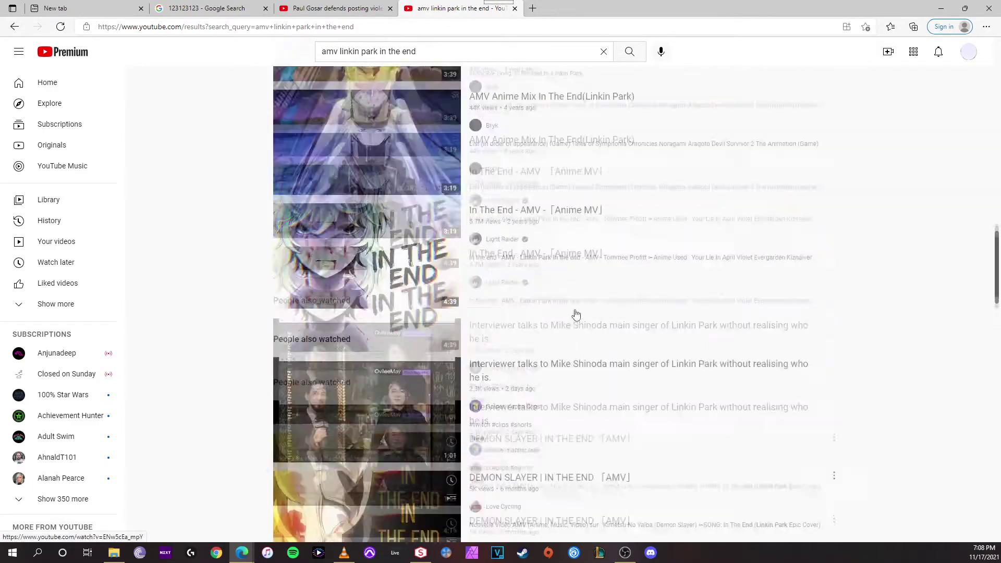
scroll(568, 306, up, 3)
scroll(568, 306, up, 5)
scroll(558, 298, up, 5)
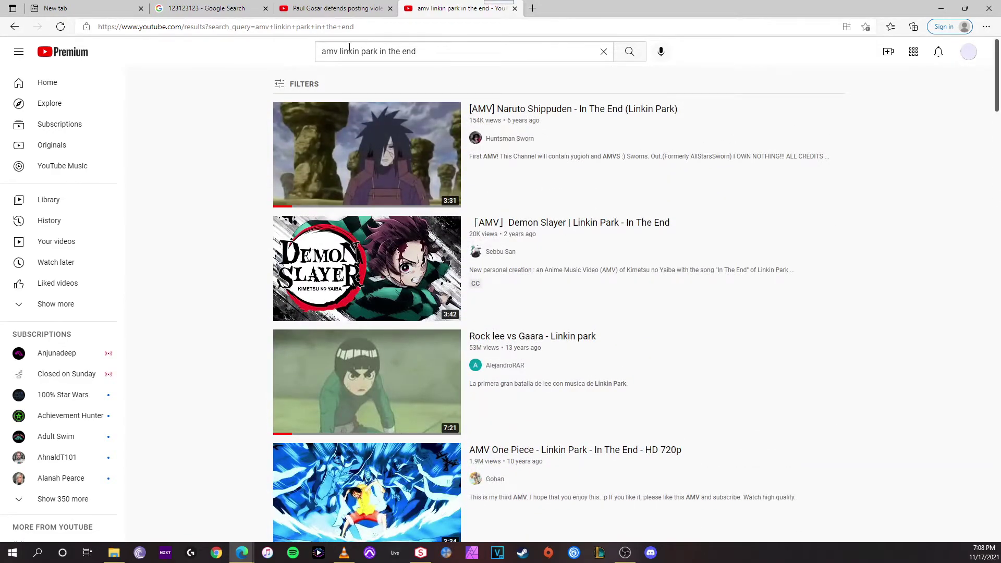
click(337, 7)
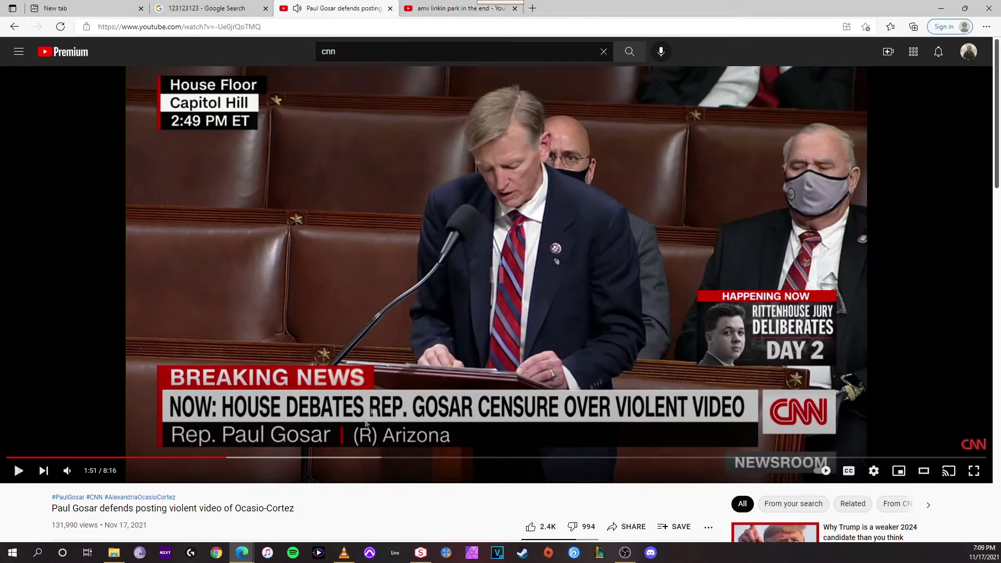
- Bring the VLC meme clip forward and scrub it back to about 00:54
click(343, 552)
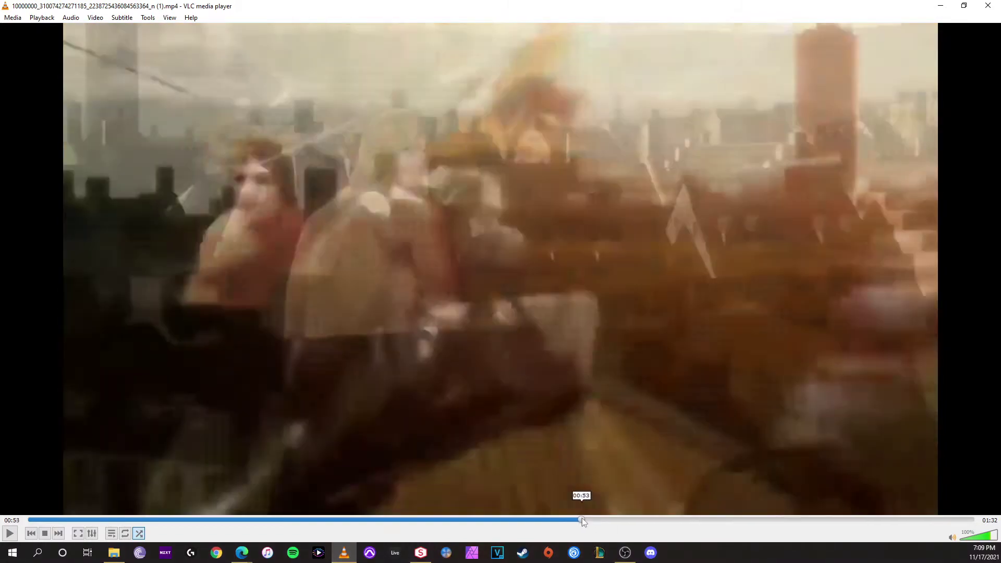
drag(599, 521, 589, 522)
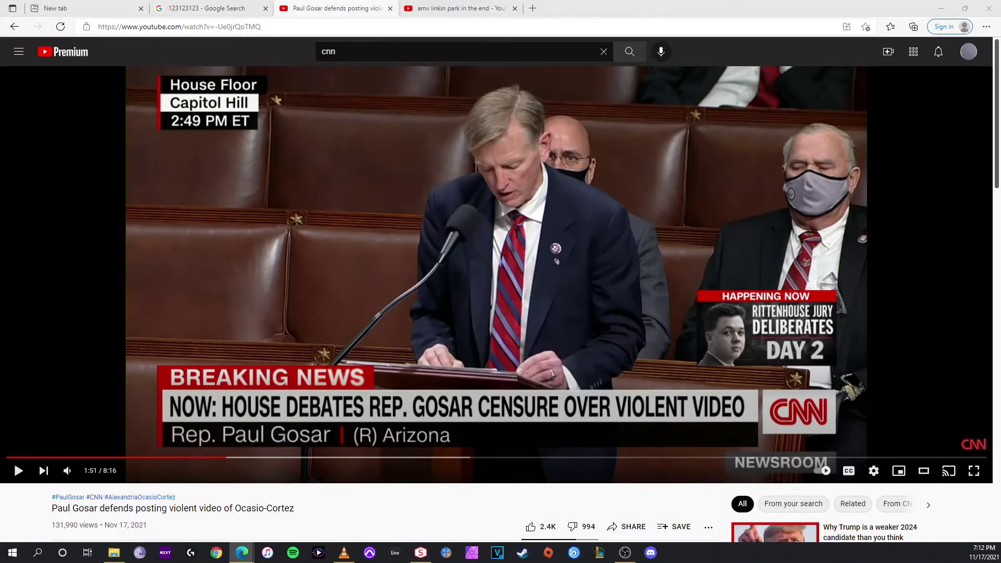
- Play the Senator anime-ban video from watch history, pause it, and expand its description
click(18, 52)
click(70, 226)
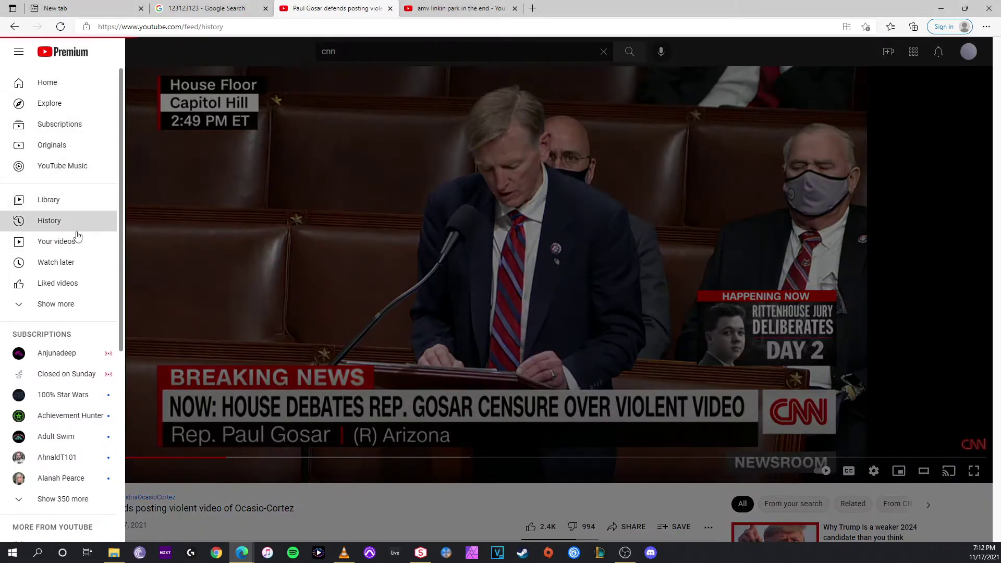
scroll(404, 352, down, 3)
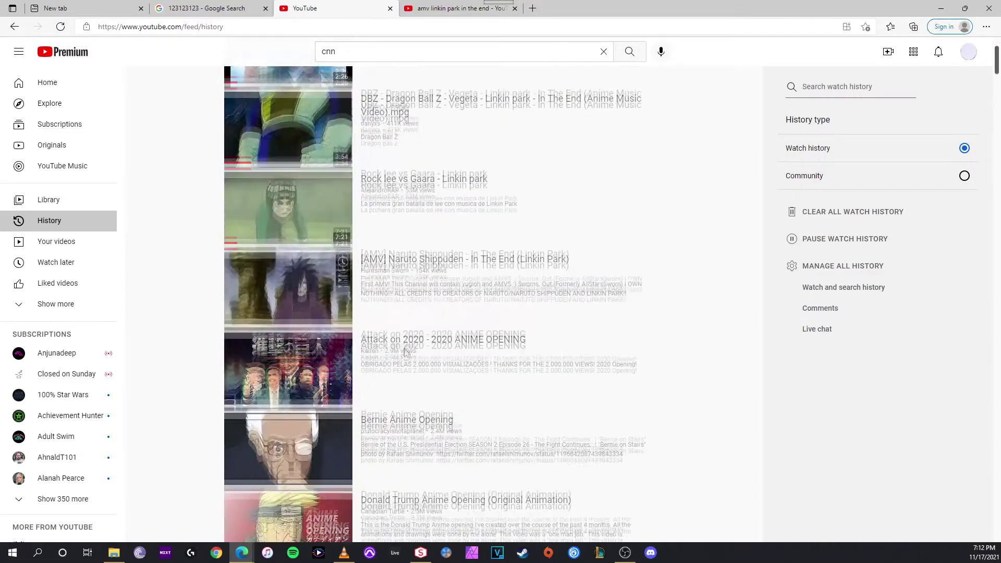
scroll(405, 353, down, 4)
scroll(405, 353, down, 2)
scroll(405, 353, down, 1)
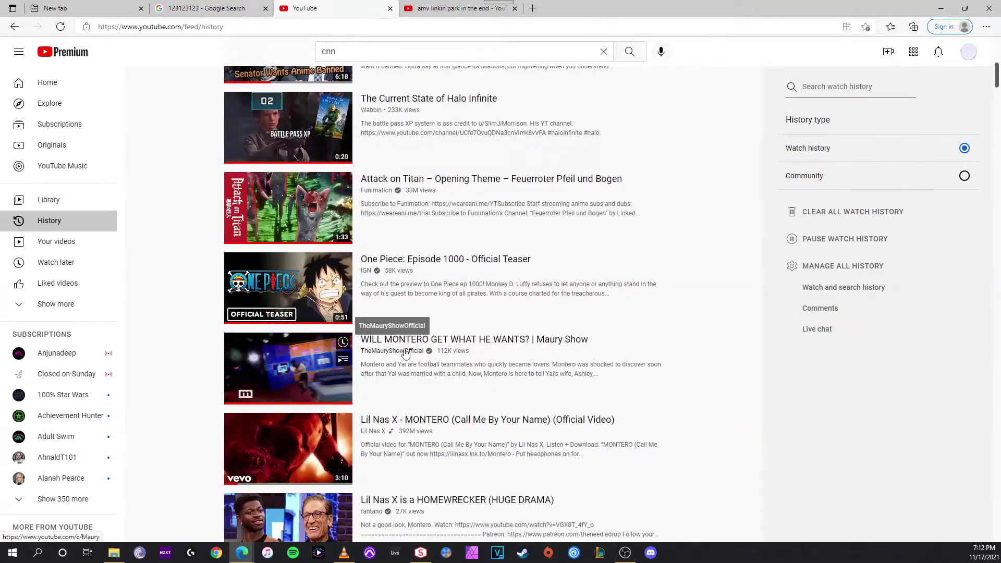
scroll(527, 438, down, 1)
scroll(528, 438, up, 2)
scroll(527, 440, up, 3)
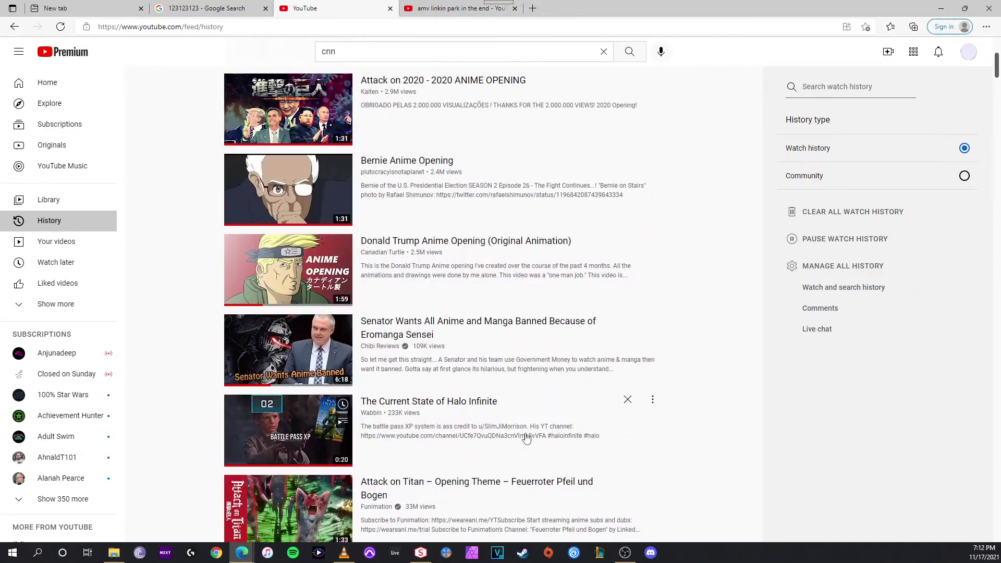
scroll(528, 438, up, 2)
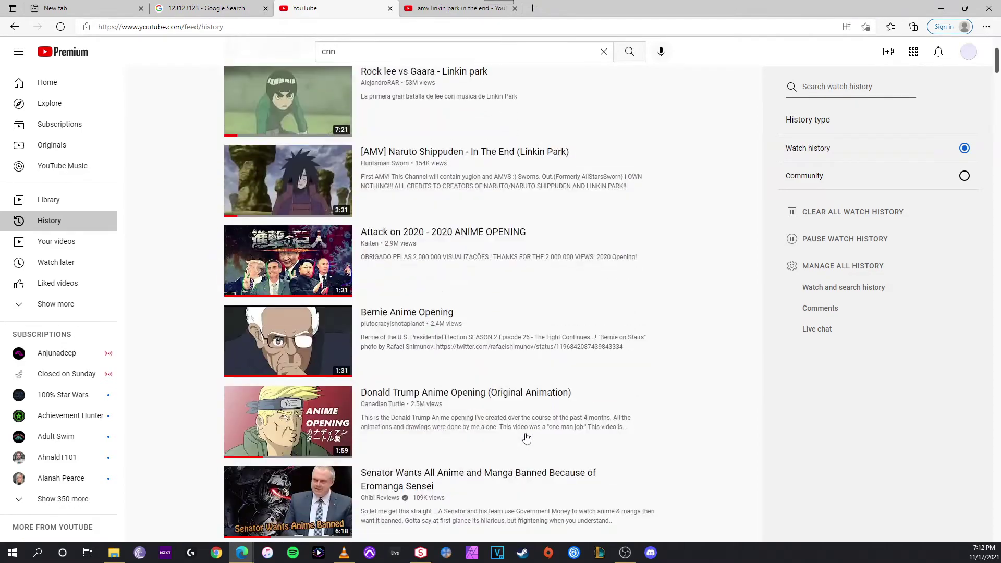
scroll(527, 438, down, 1)
click(471, 402)
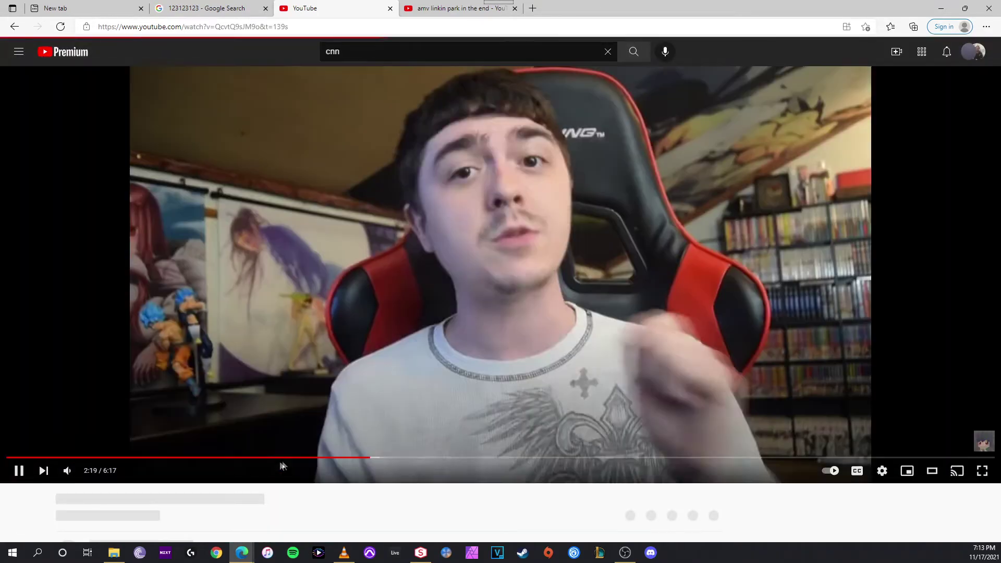
click(346, 394)
scroll(127, 409, down, 4)
scroll(128, 409, down, 1)
click(102, 276)
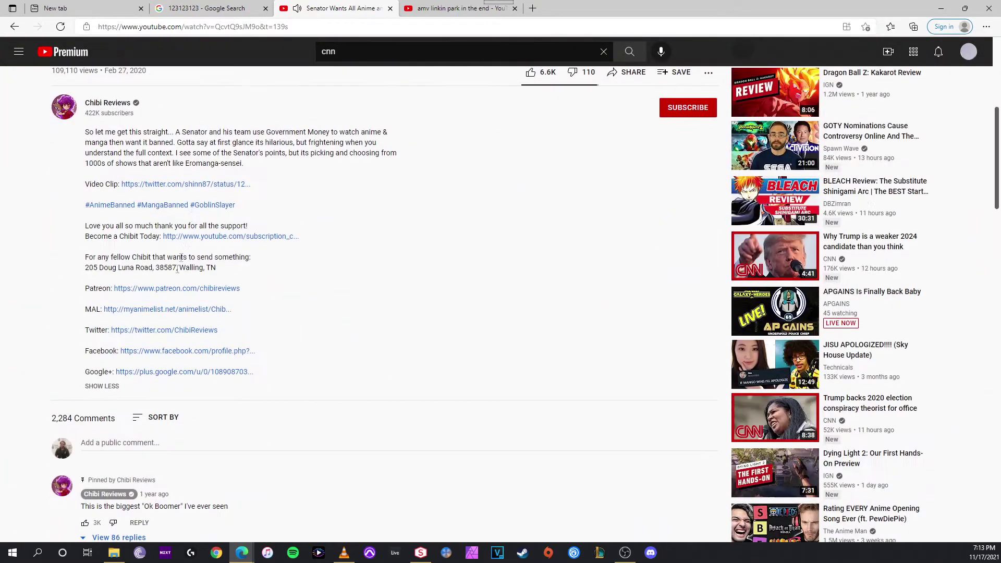
- Open the linked senator tweet, pause its reply video, and close the Senator video tab
click(198, 185)
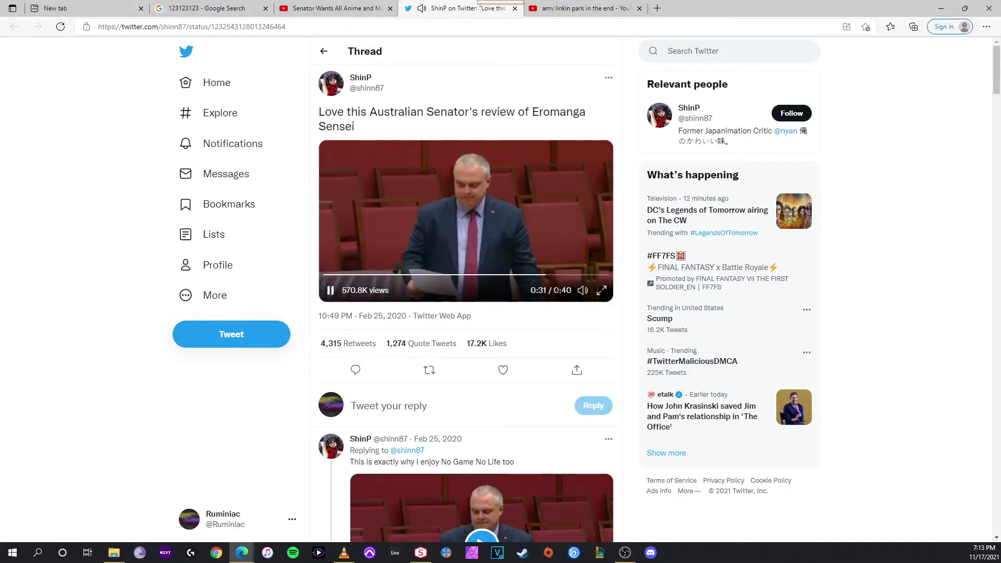
scroll(488, 246, down, 3)
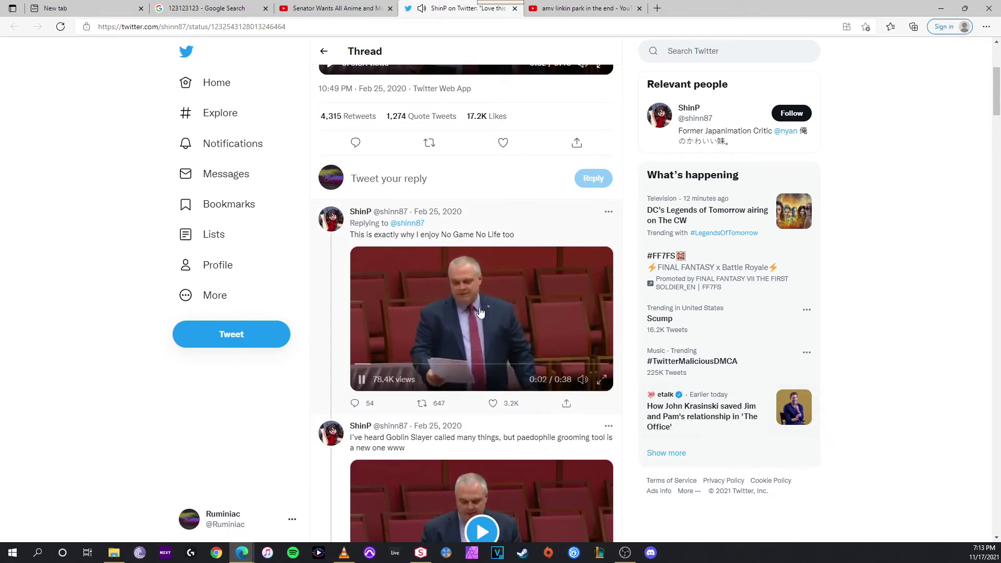
click(480, 314)
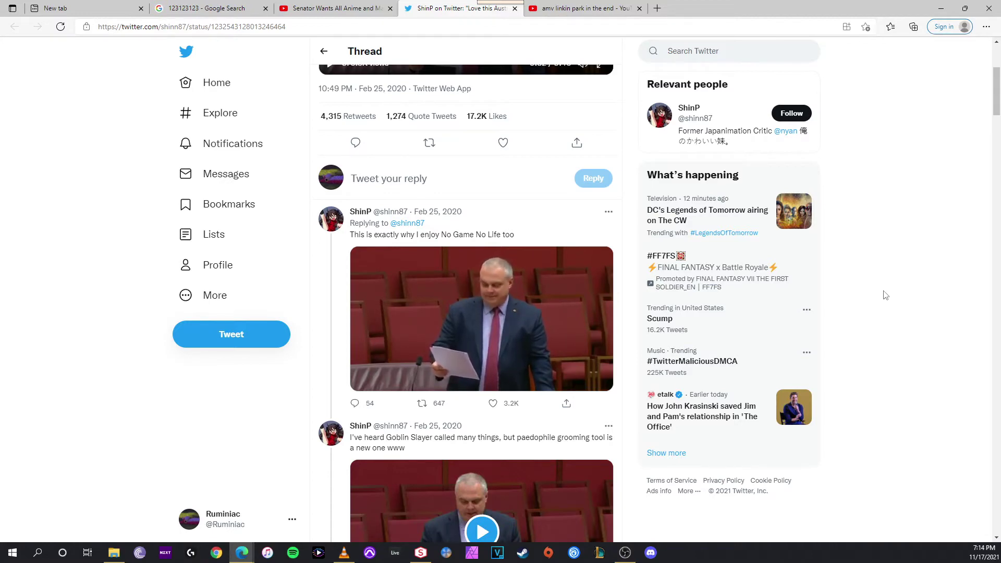
scroll(595, 282, down, 3)
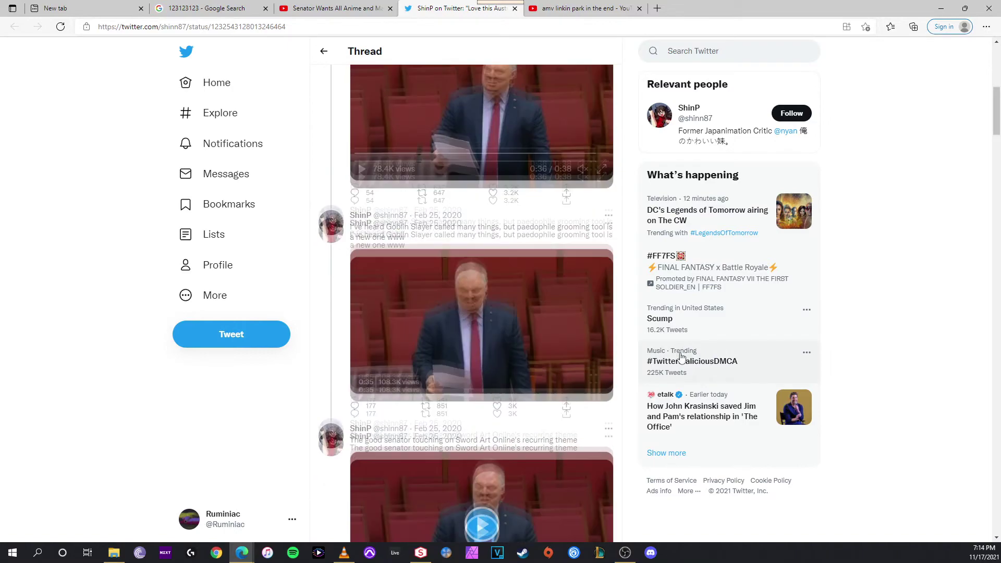
scroll(548, 290, down, 1)
scroll(522, 349, up, 3)
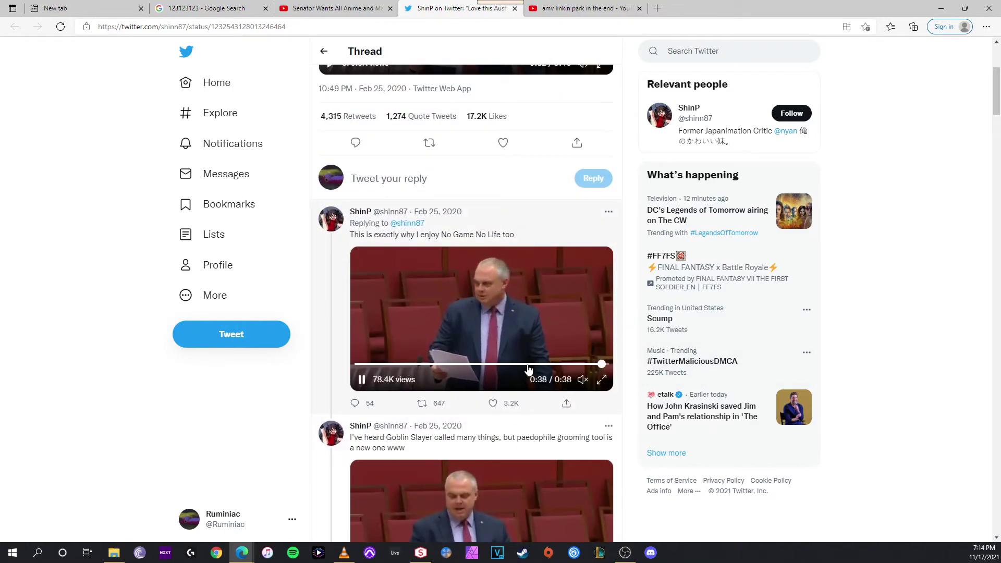
scroll(526, 359, up, 2)
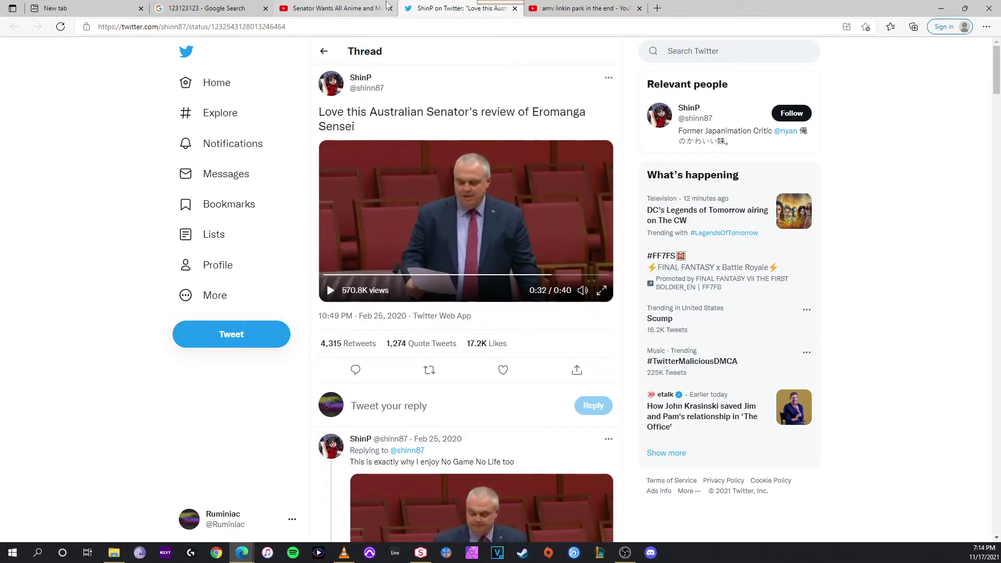
click(389, 8)
- Search YouTube for 'political anime opening' and play the Political anime openings playlist
click(412, 52)
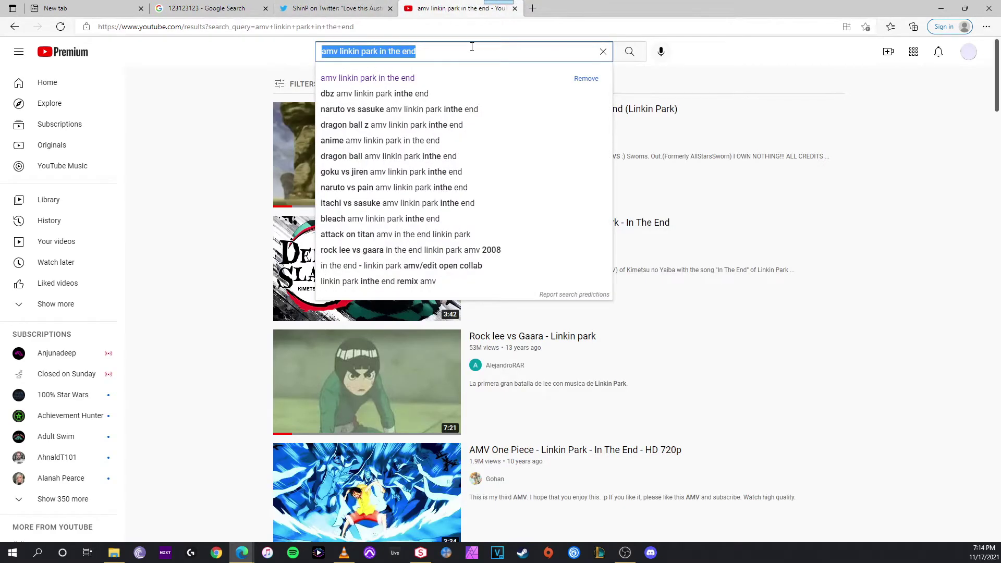
text(anime pot)
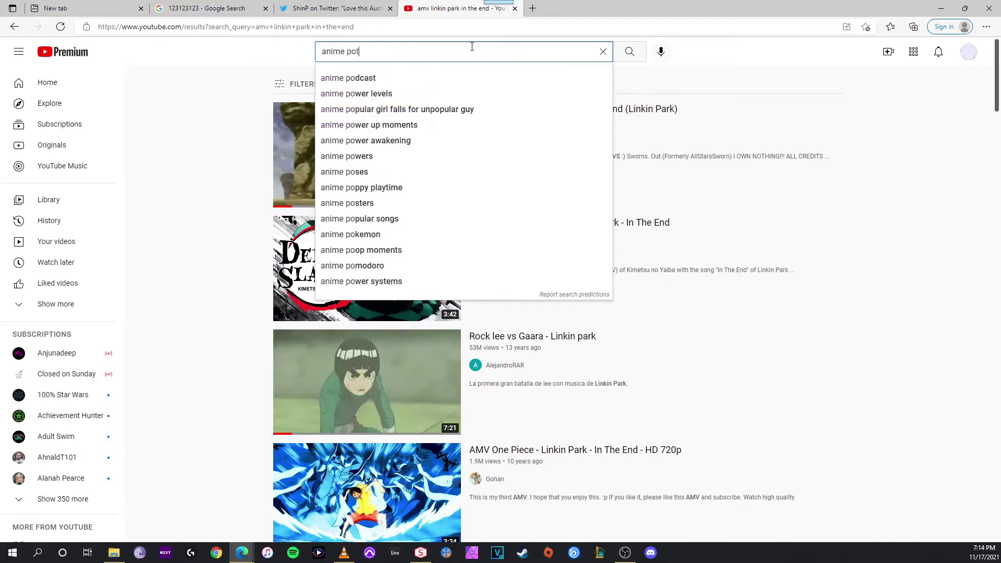
key(BackSpace)
key(BackSpace)
text(il)
key(BackSpace)
key(BackSpace)
text(ol)
key(BackSpace)
key(BackSpace)
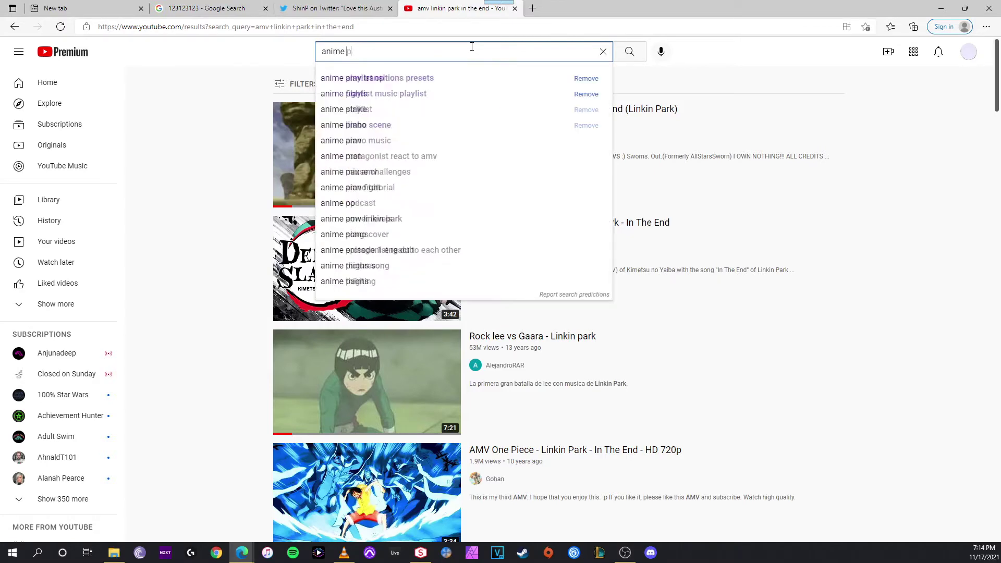
key(BackSpace)
key(BackSpace)
key(BackSpace)
text(po)
key(Down)
key(Return)
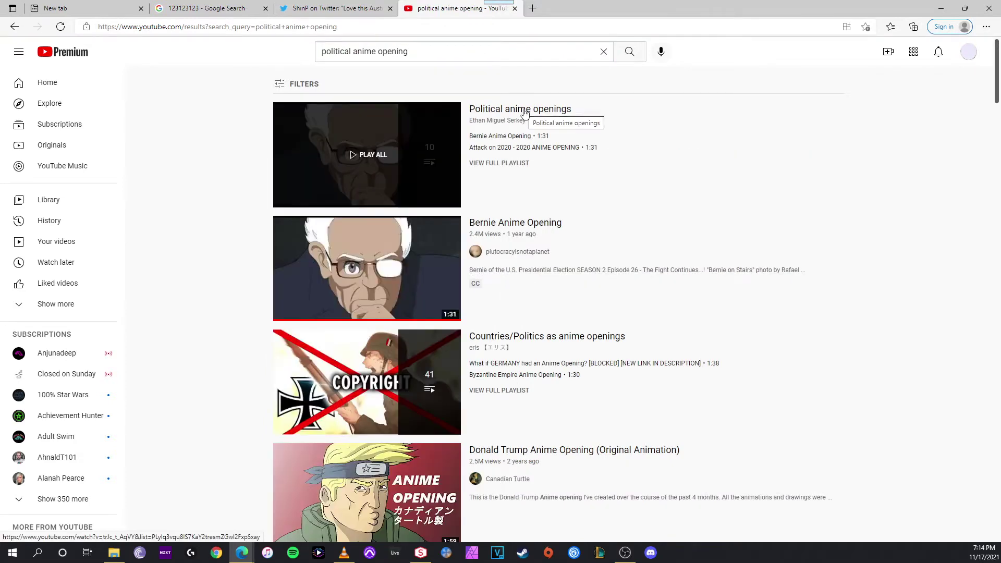
click(525, 115)
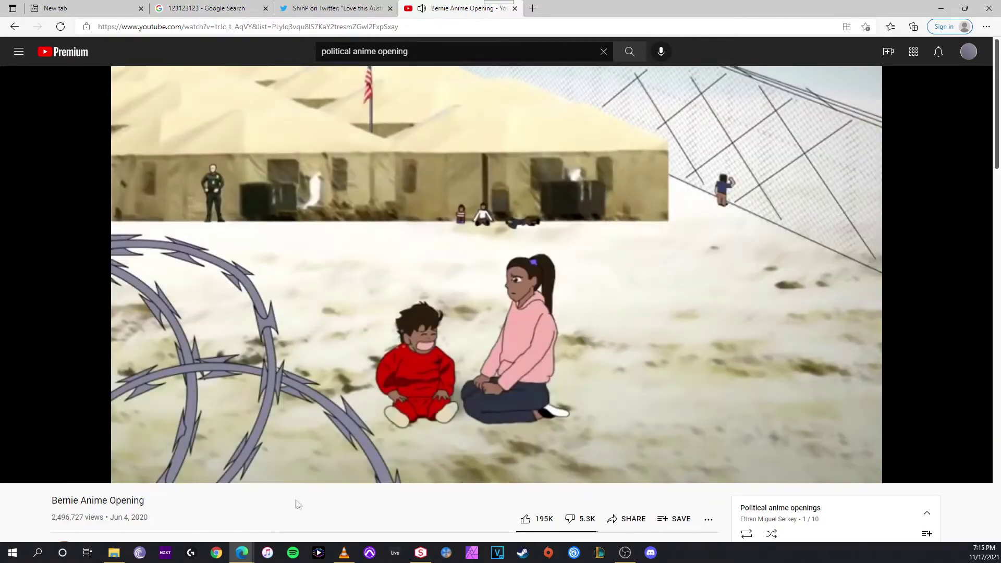
scroll(324, 503, down, 3)
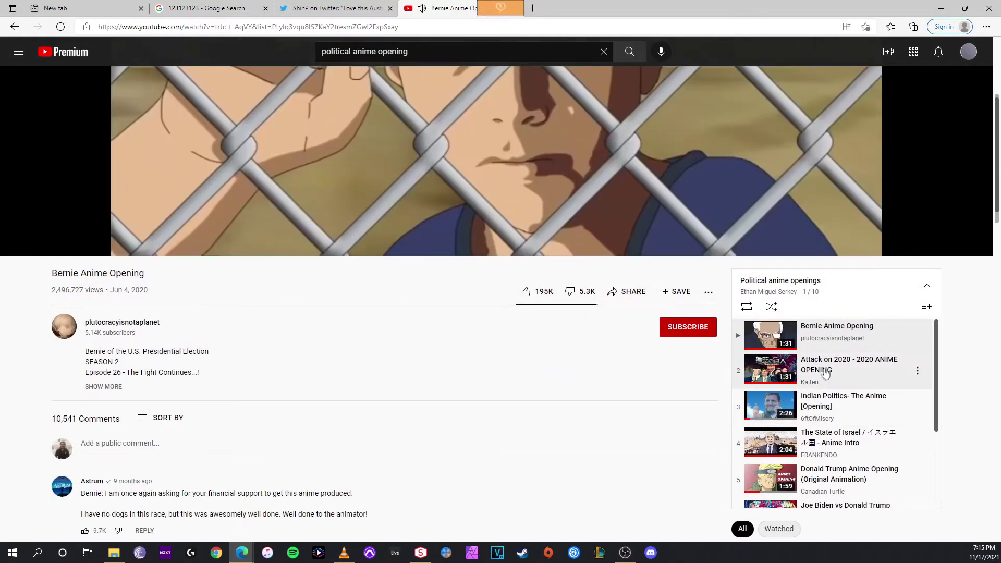
scroll(487, 369, up, 3)
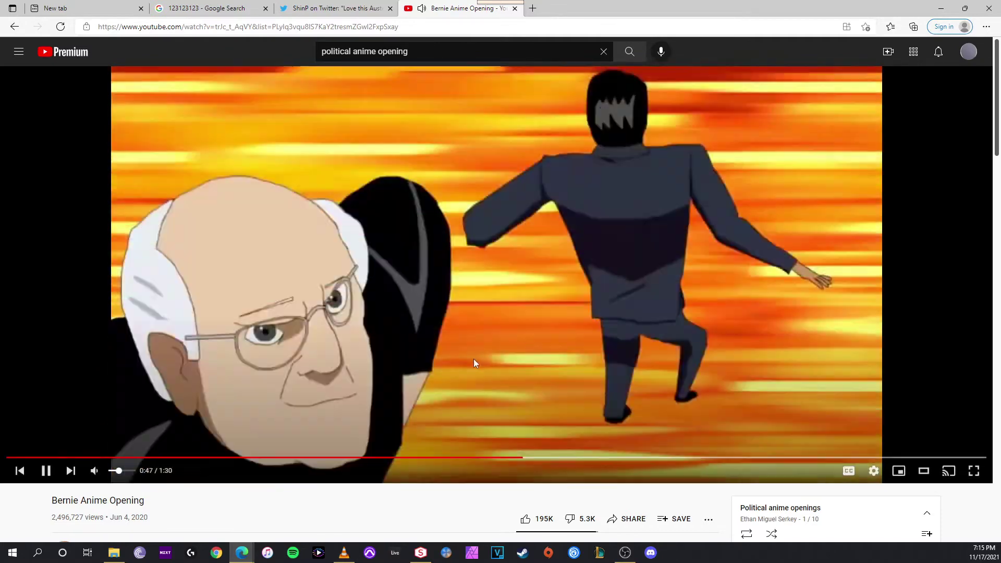
scroll(543, 399, down, 4)
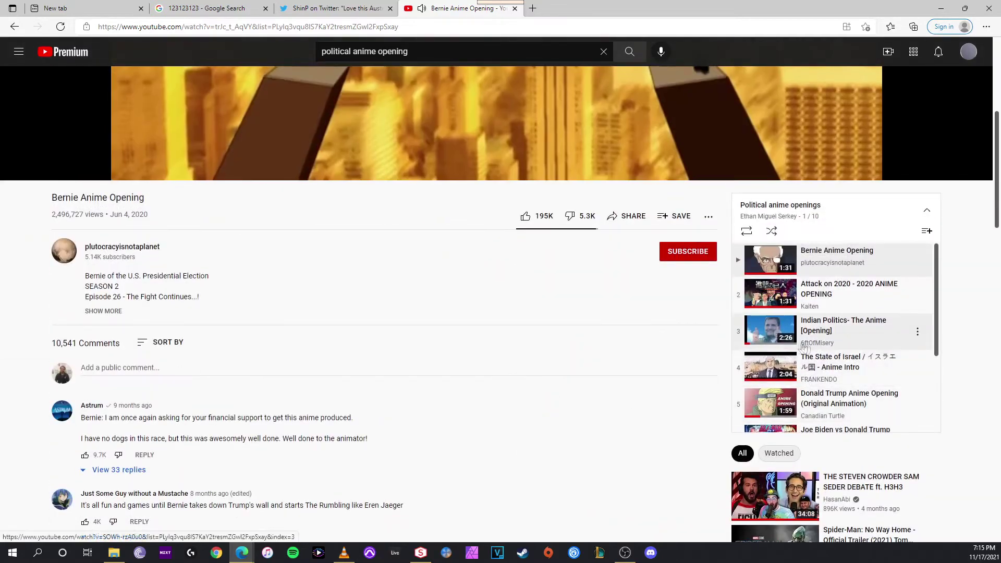
scroll(754, 383, up, 4)
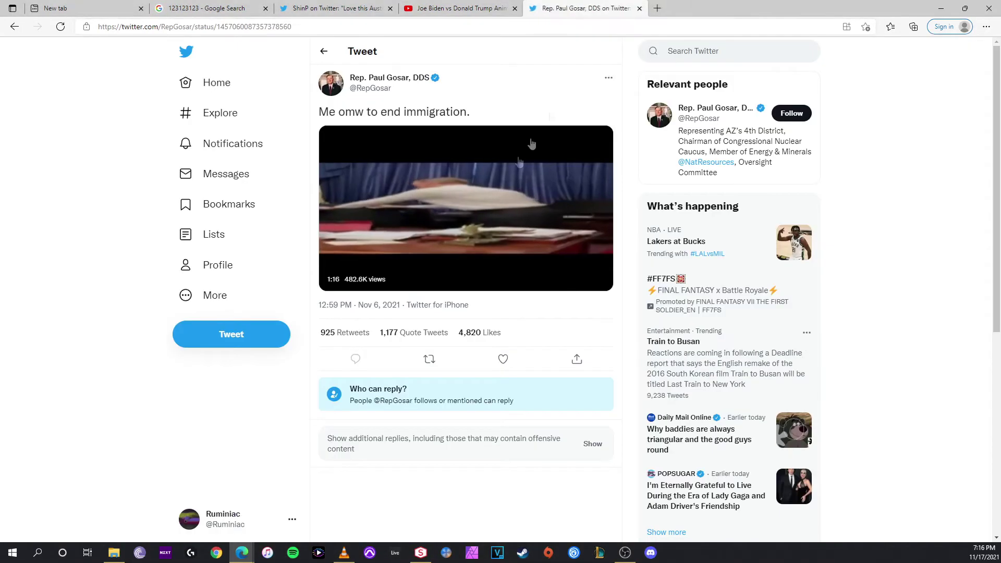
- Watch Gosar's 'Me omw to end immigration' video fullscreen, then reopen his closed meme tweet tab
click(602, 280)
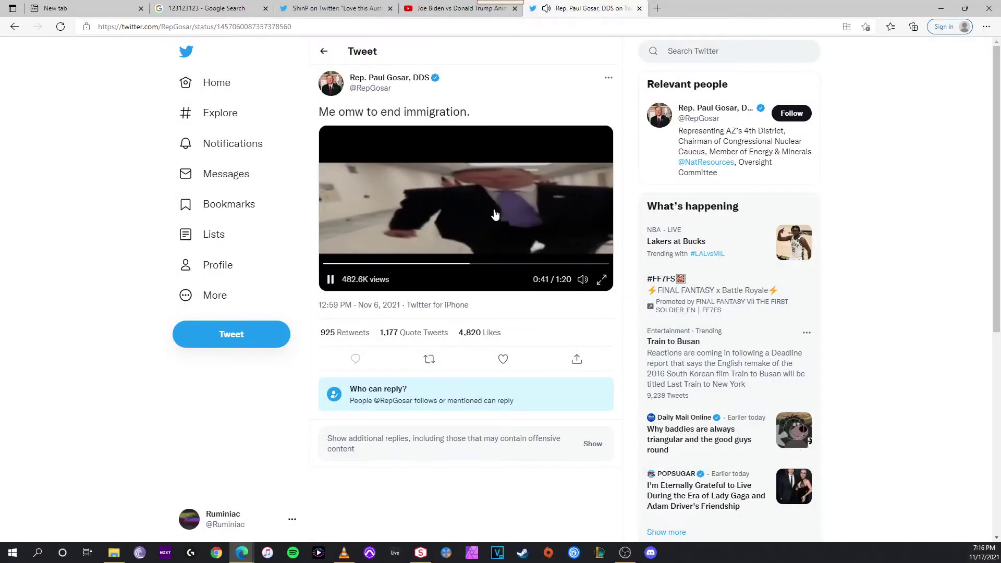
key(ctrl+shift+t)
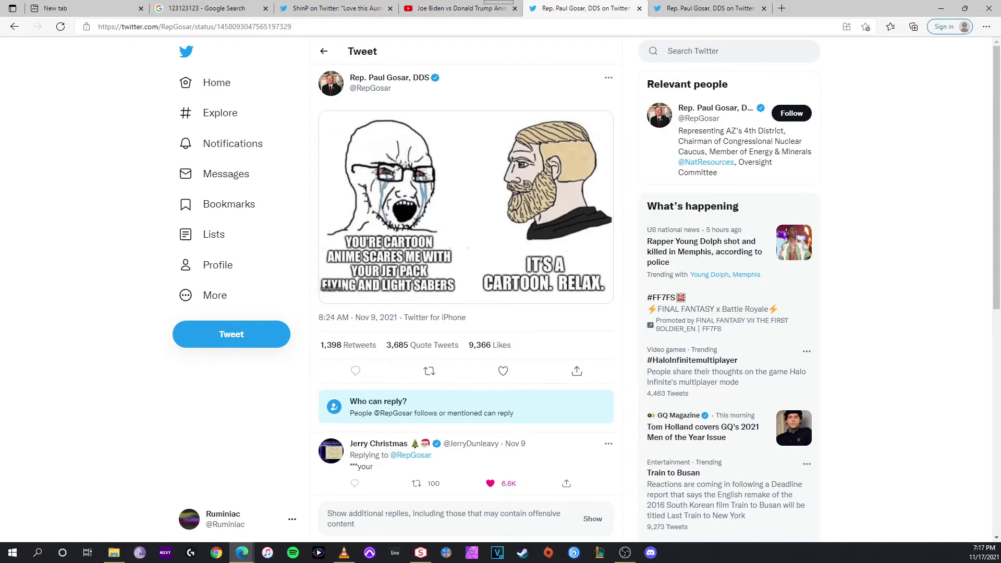
key(ctrl+shift+t)
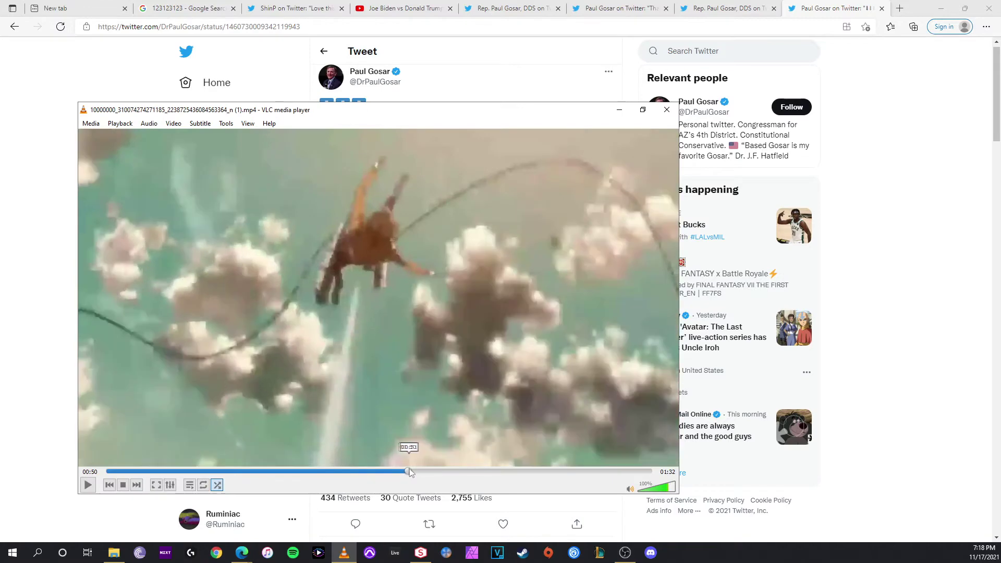
- Scrub the Gosar anime clip in VLC to about 00:51, then leave the player
click(415, 470)
drag(414, 471, 412, 471)
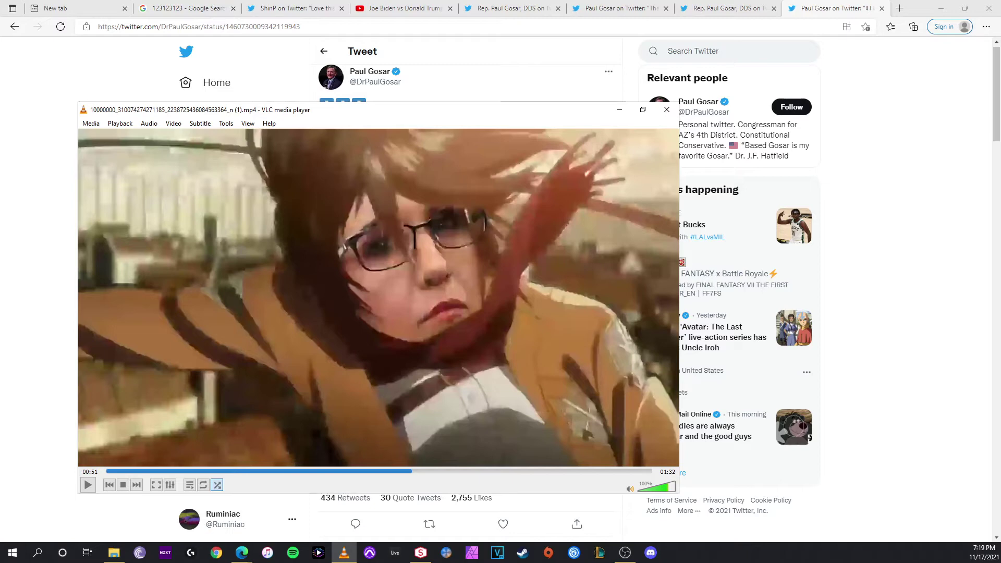
key(alt+Tab)
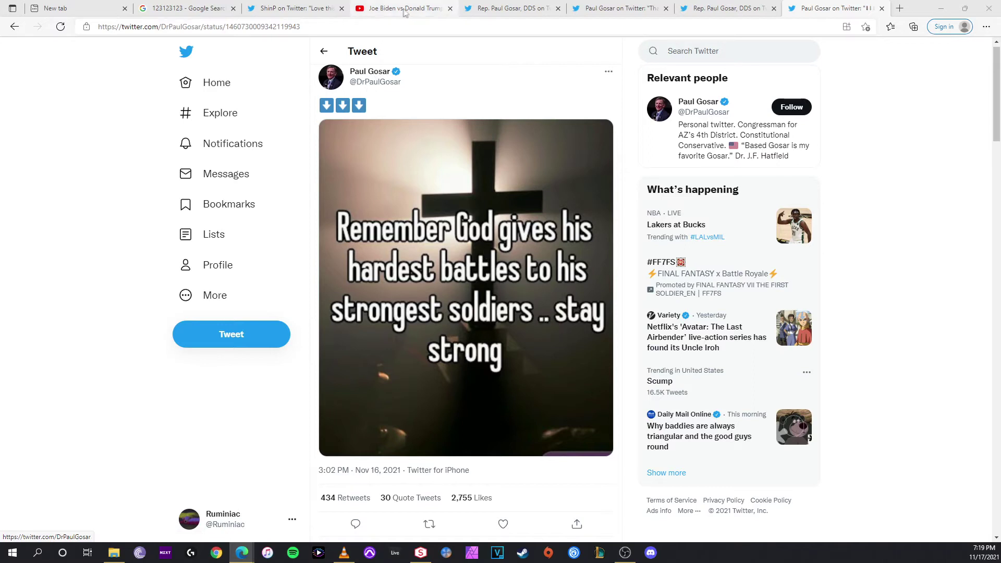
- Find the Rep. Paul Gosar tweet among the open browser tabs
click(622, 8)
click(695, 8)
click(298, 8)
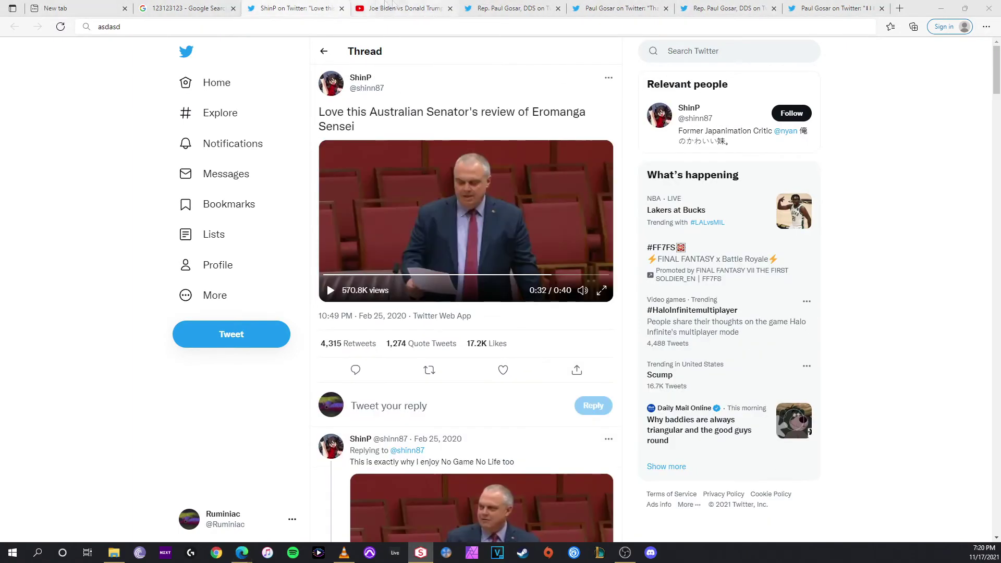
click(403, 8)
click(550, 9)
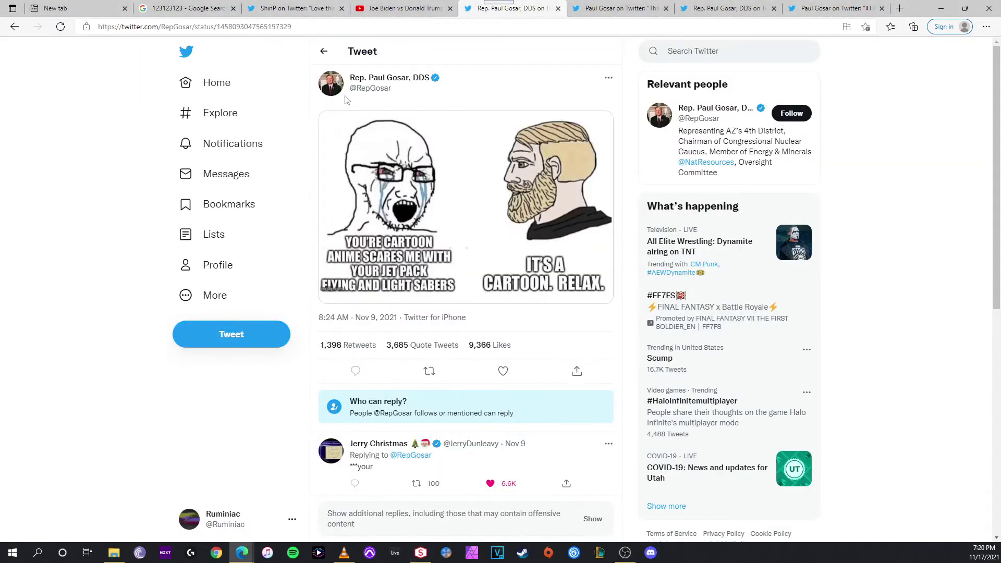
click(329, 83)
click(369, 193)
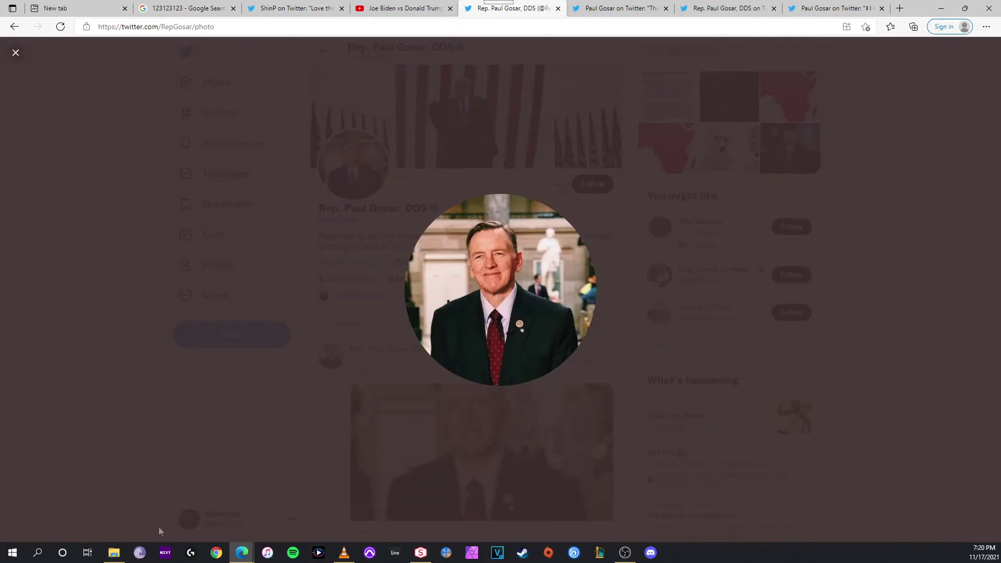
right_click(474, 280)
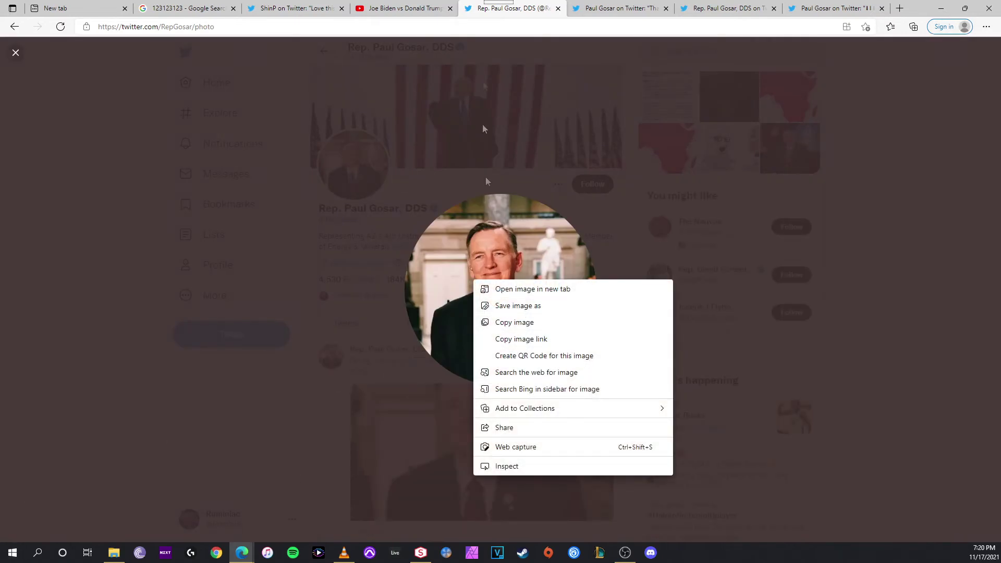
click(932, 296)
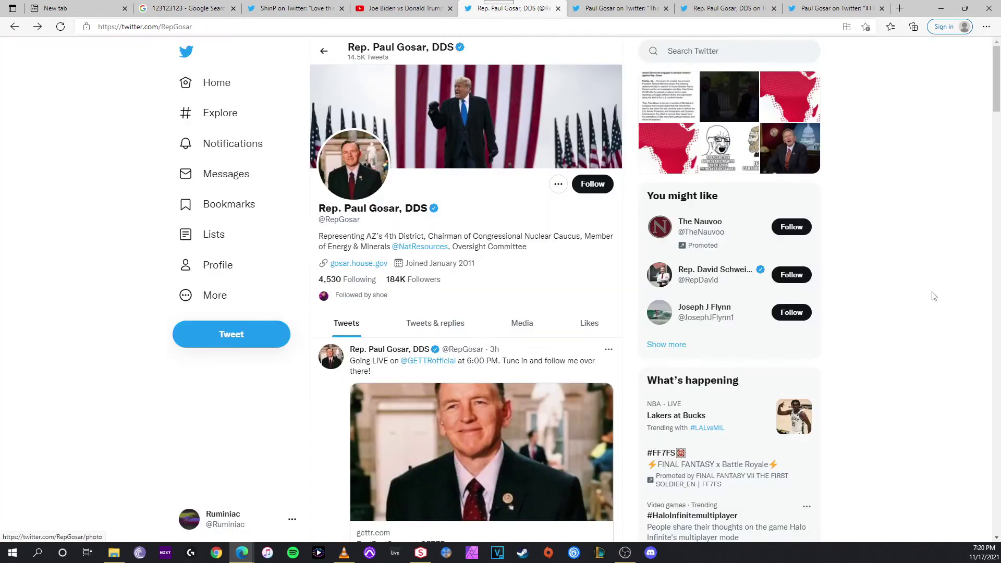
click(353, 164)
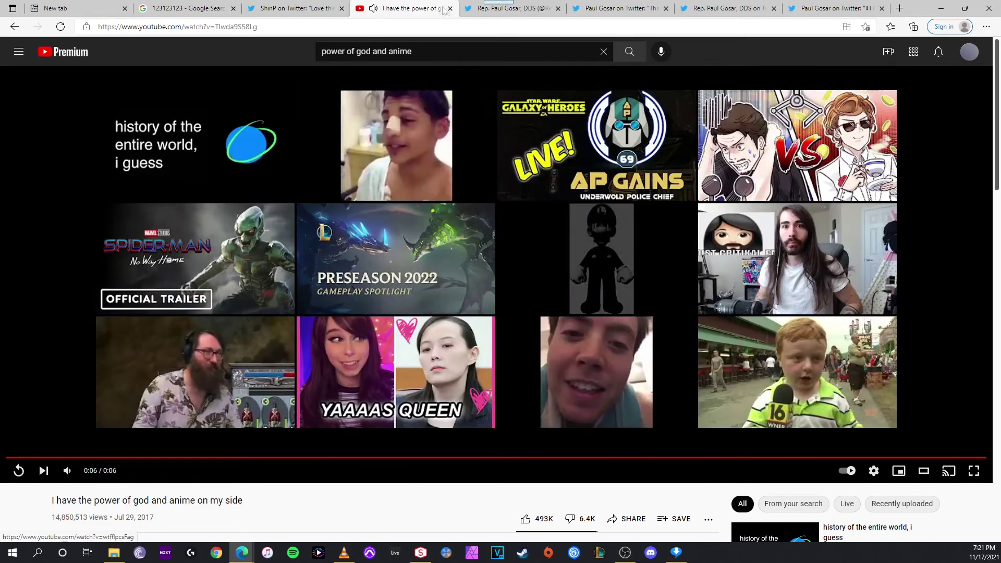
click(449, 8)
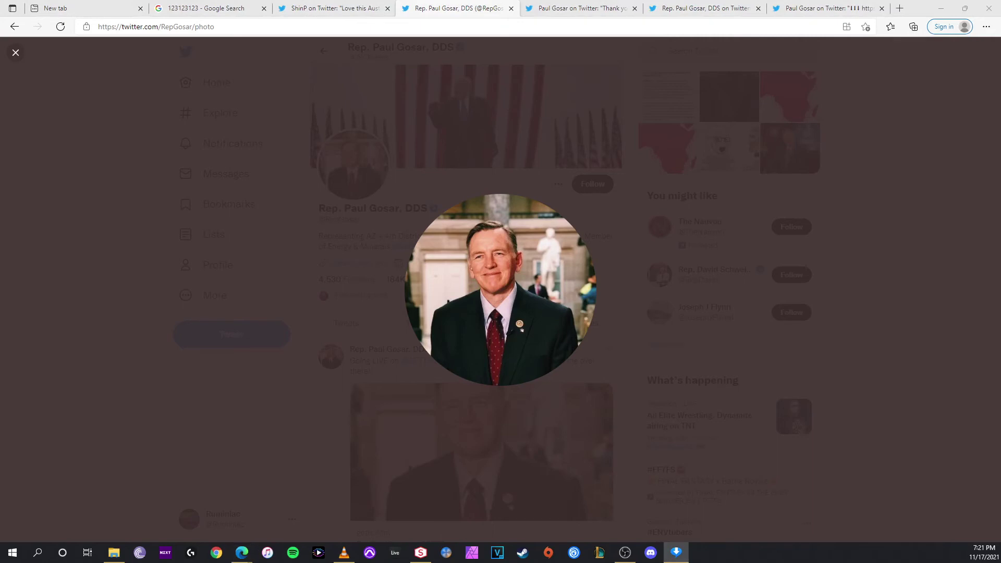
key(alt+Tab)
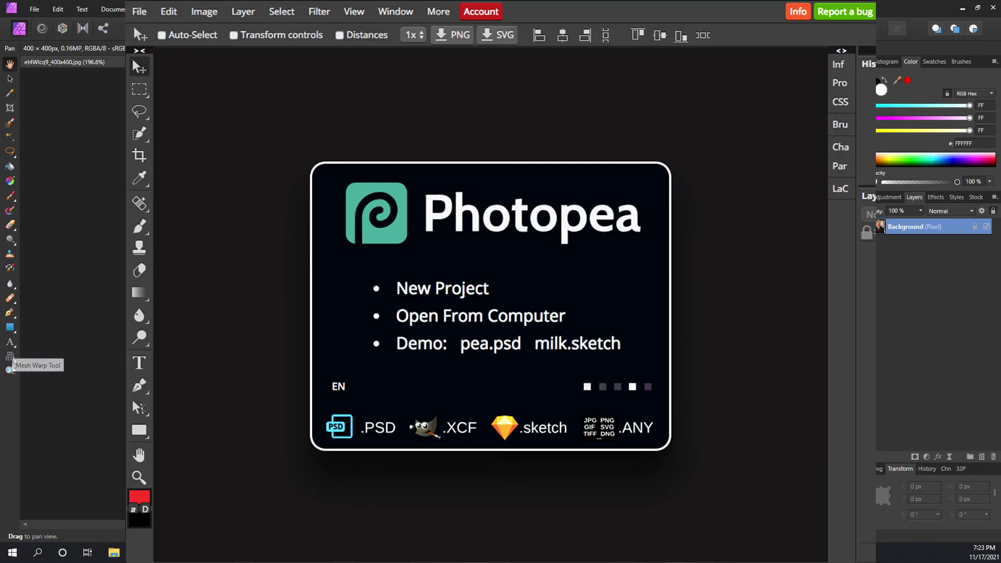
- Paint a selection over Gosar's head with the Selection Brush Tool
click(9, 106)
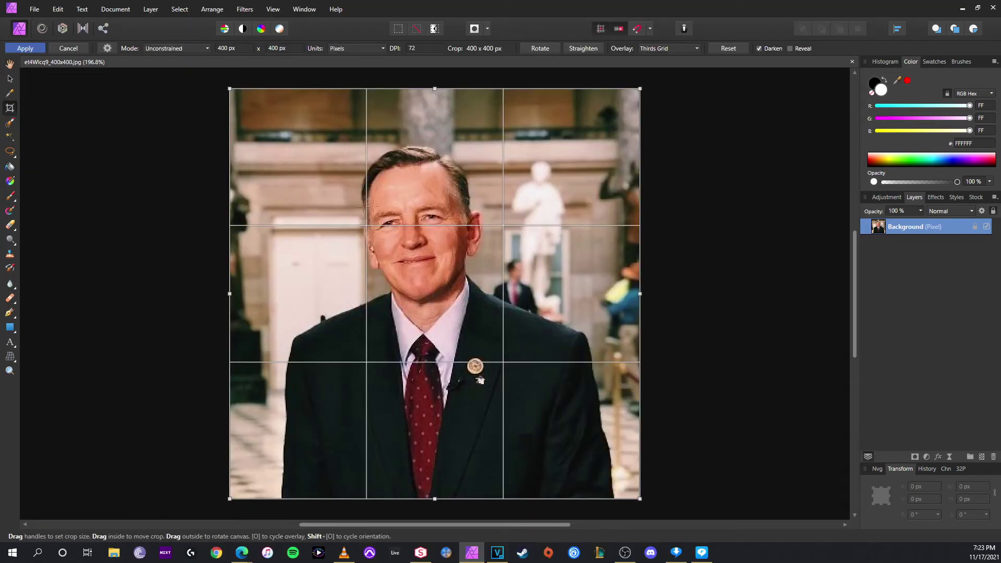
click(10, 94)
click(13, 66)
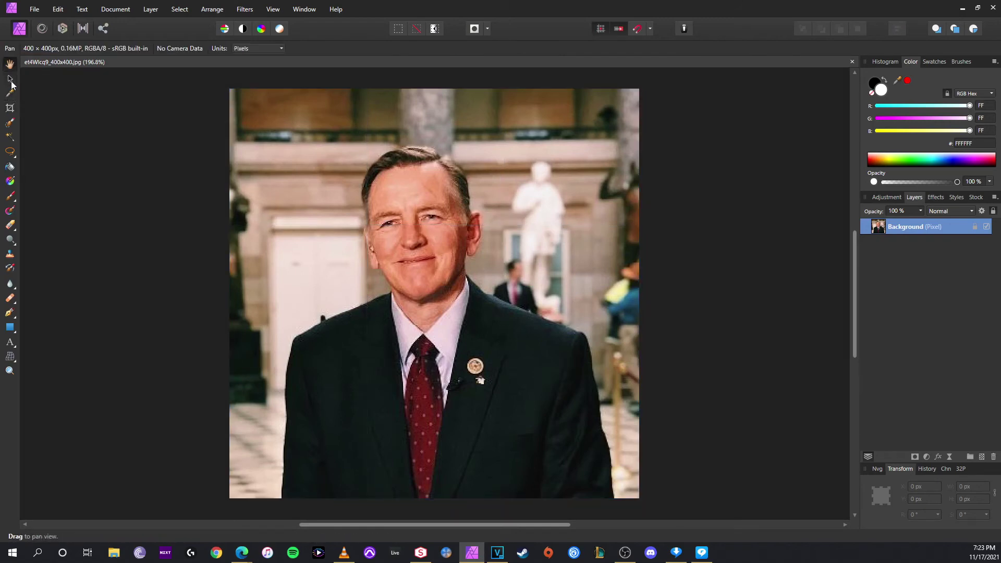
click(10, 92)
click(10, 122)
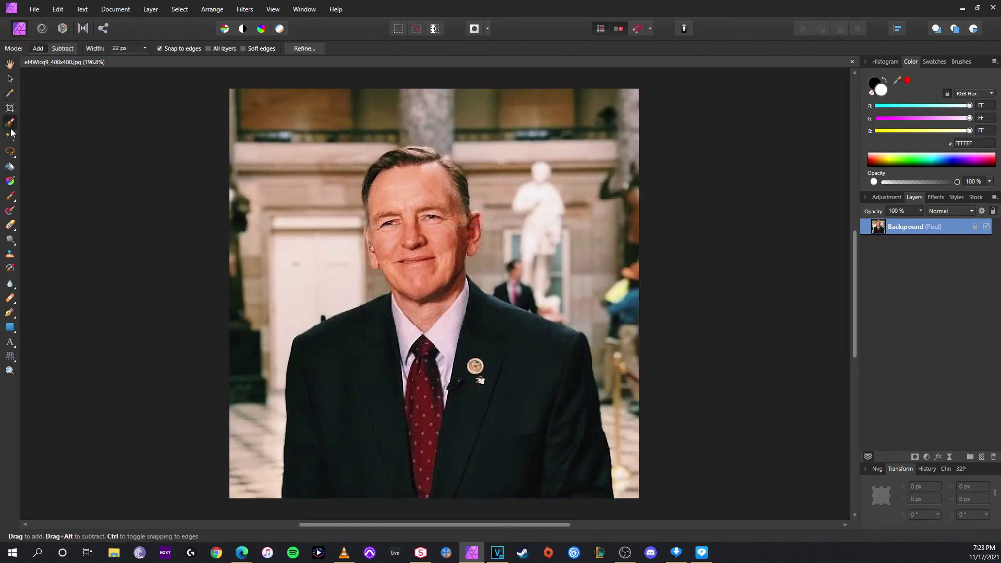
mouse_move(274, 166)
mouse_down()
mouse_move(344, 208)
mouse_move(446, 219)
mouse_up()
- Undo the accidental colour inversions, invert the head selection and delete the background
key(ctrl+d)
key(ctrl+i)
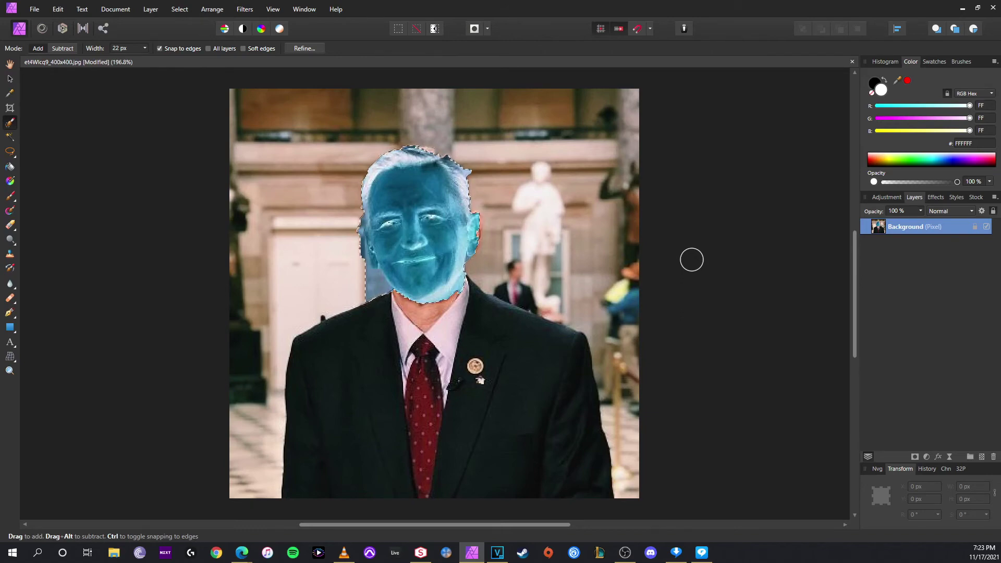
key(ctrl+z)
key(ctrl+o)
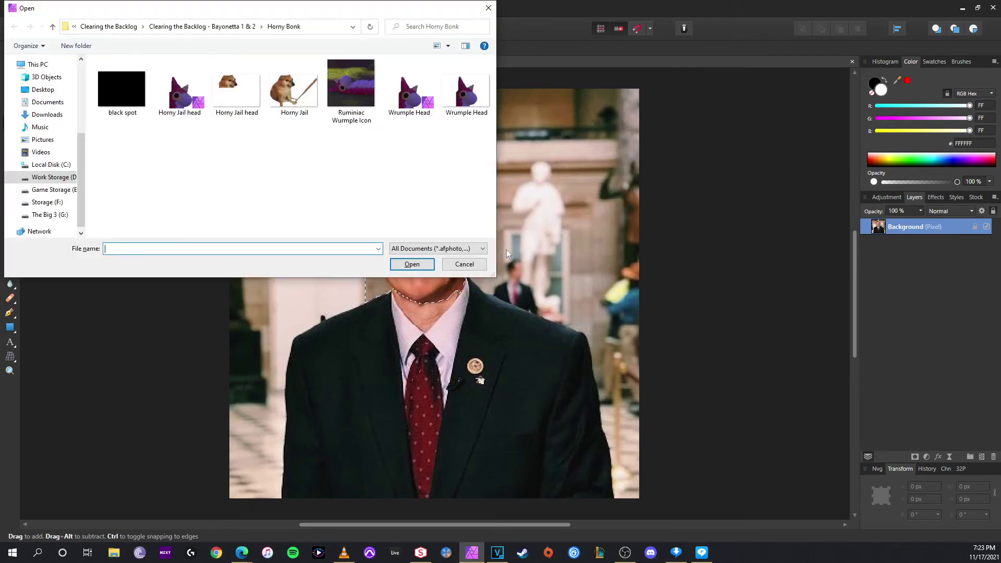
click(467, 265)
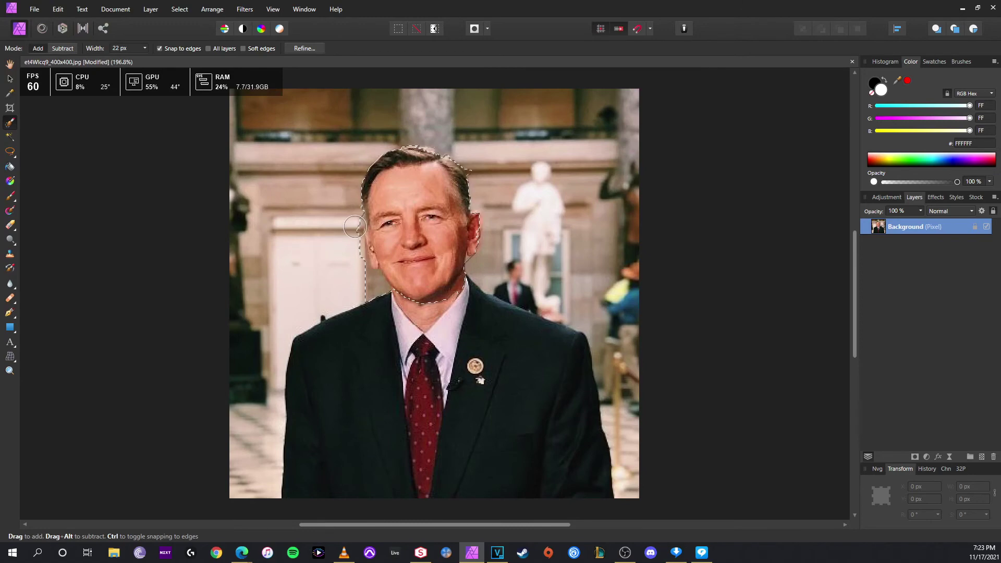
key(ctrl+i)
key(ctrl+z)
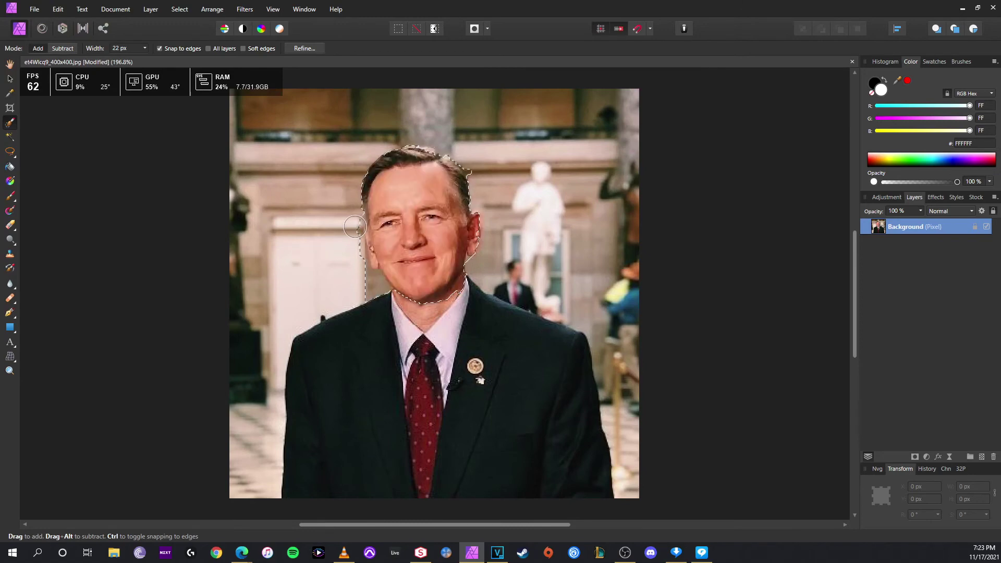
key(ctrl+shift+i)
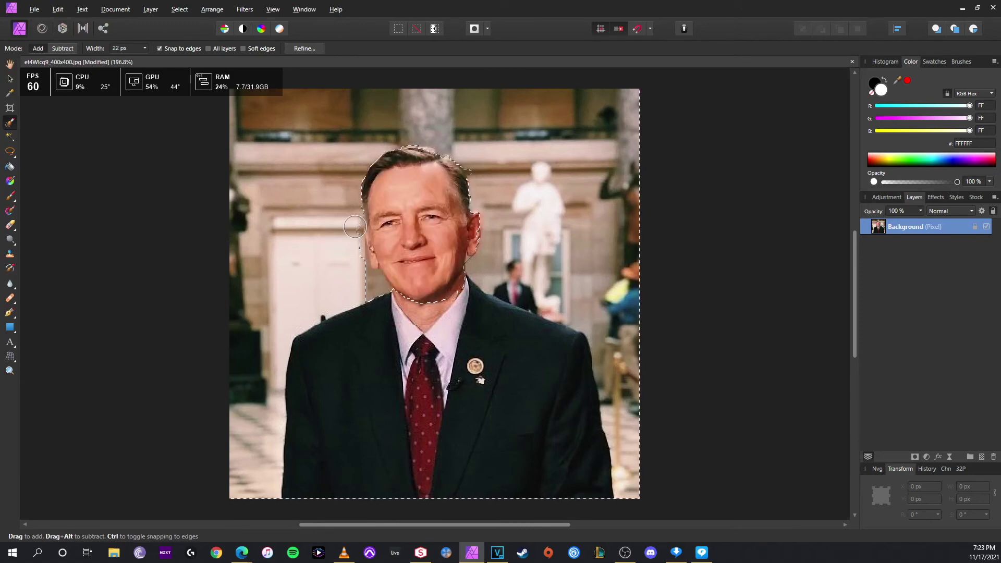
key(Delete)
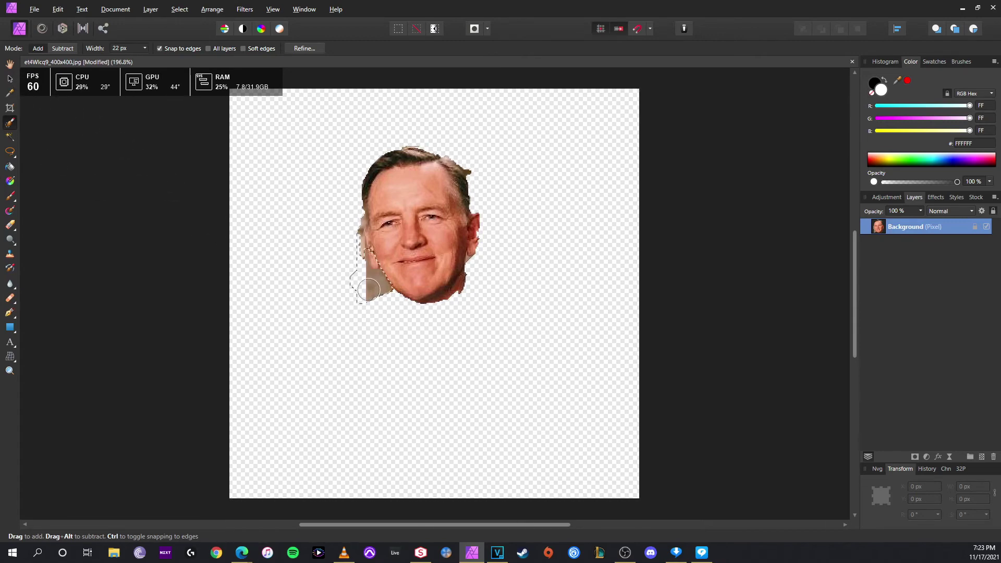
- Save the cut-out photo and switch to the Dodge and Erase Brush tools
key(ctrl+s)
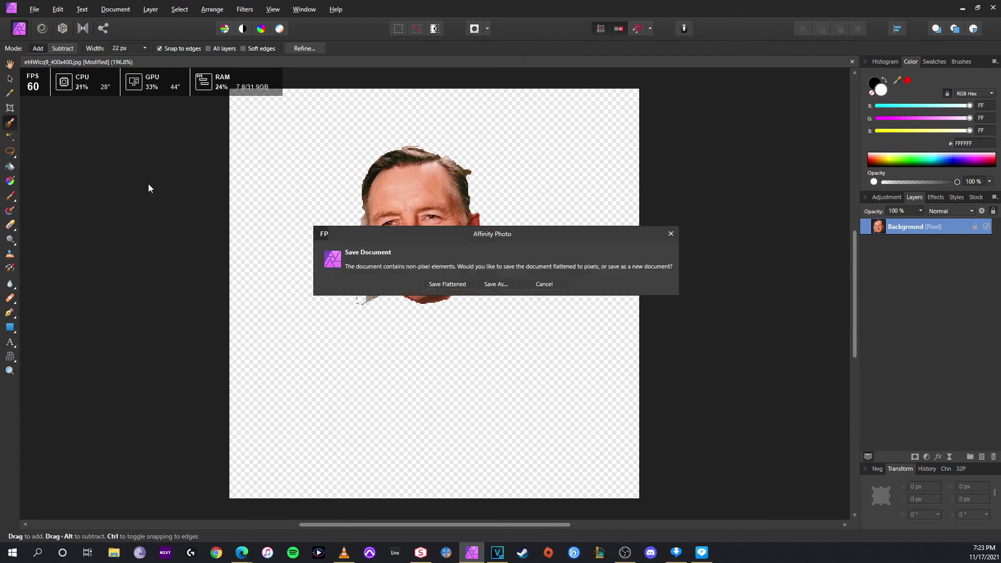
click(547, 287)
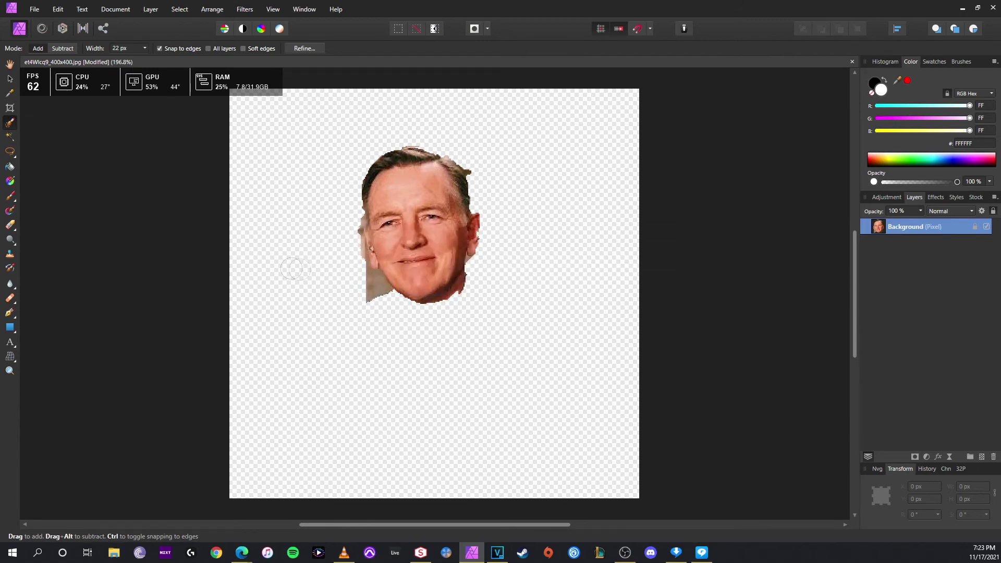
click(13, 205)
click(11, 225)
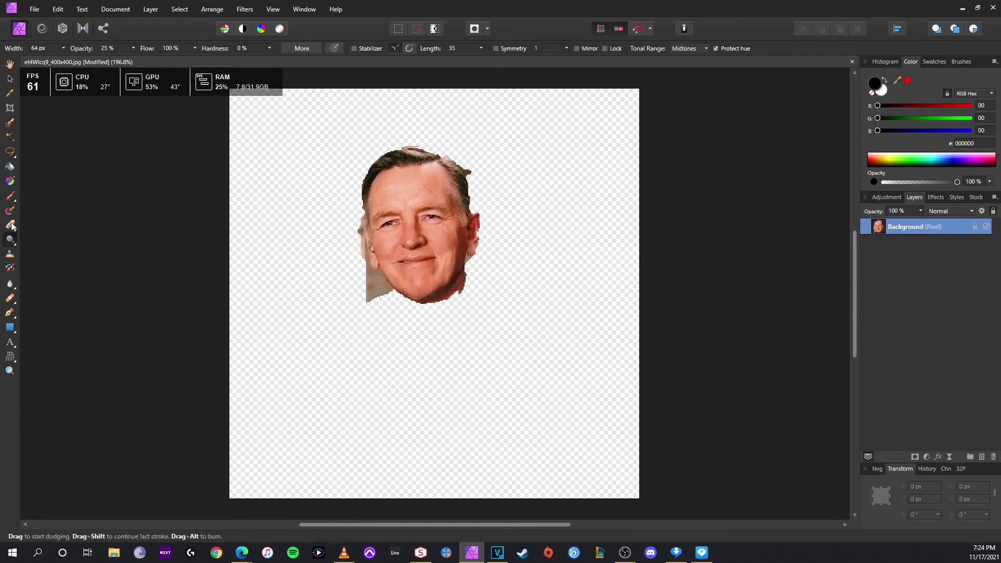
scroll(697, 329, up, 4)
scroll(695, 333, up, 1)
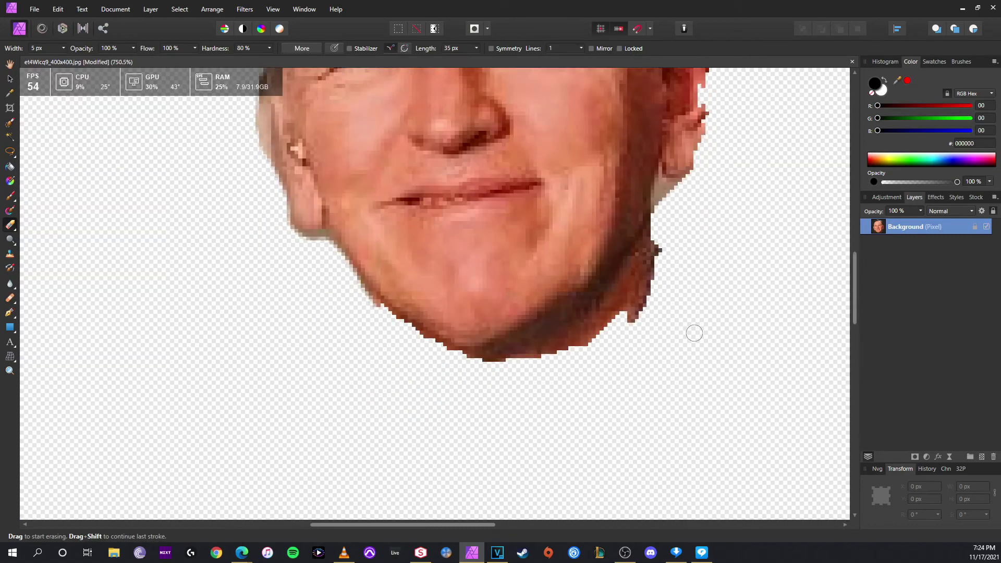
scroll(680, 342, down, 2)
scroll(680, 342, up, 1)
scroll(470, 266, down, 4)
scroll(365, 220, down, 2)
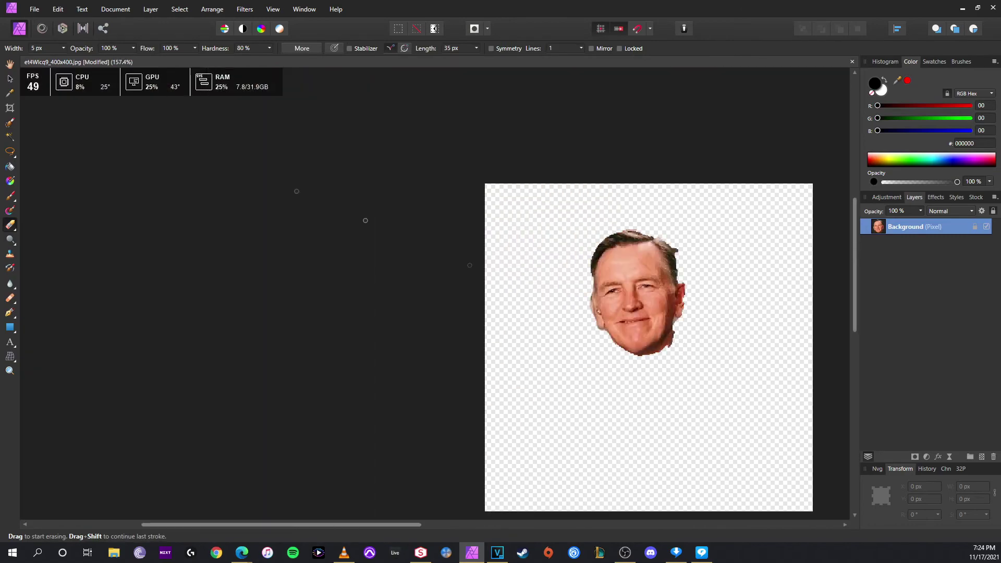
- Open File > Export for the transparent cut-out face, then return to VEGAS
click(35, 9)
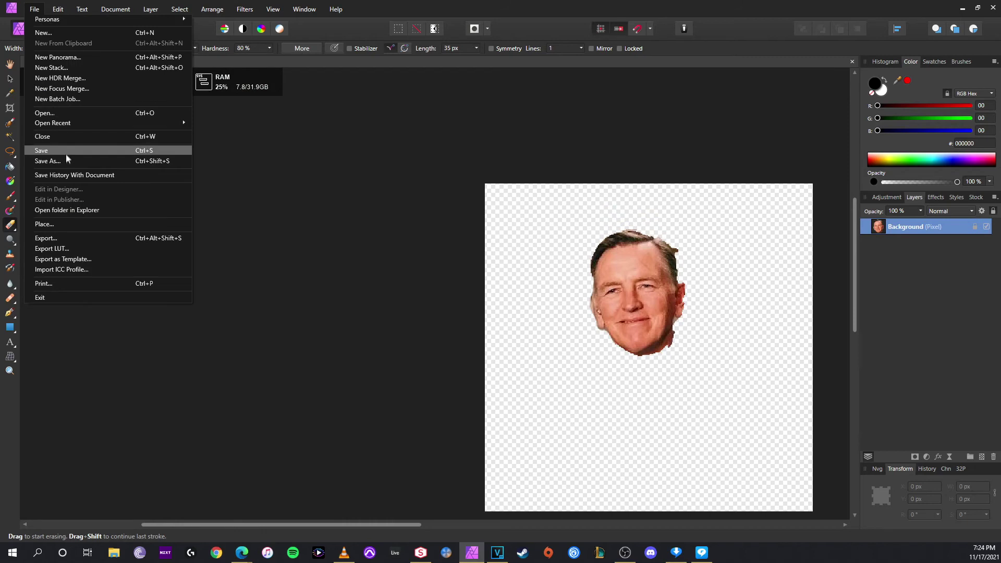
click(88, 241)
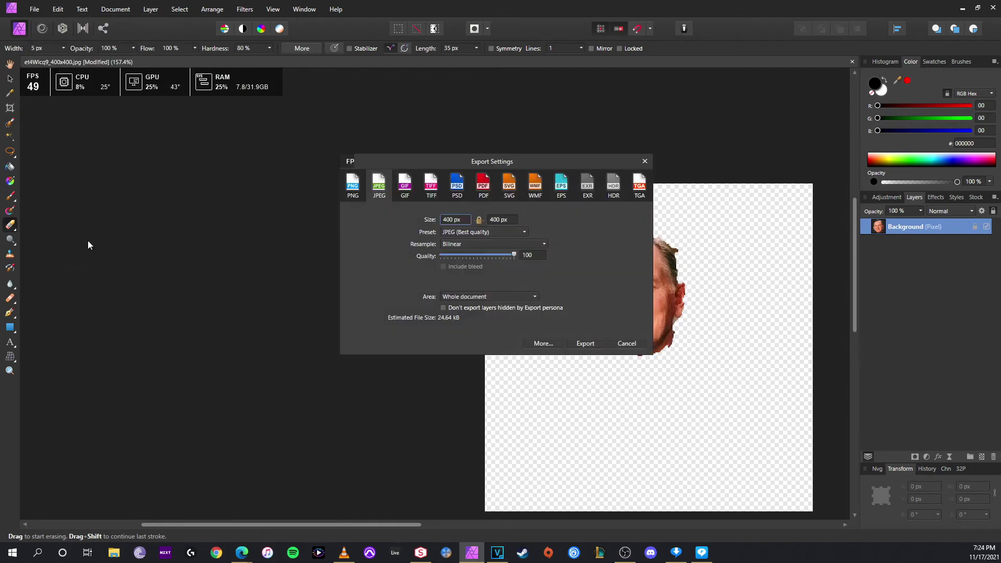
key(alt+Tab)
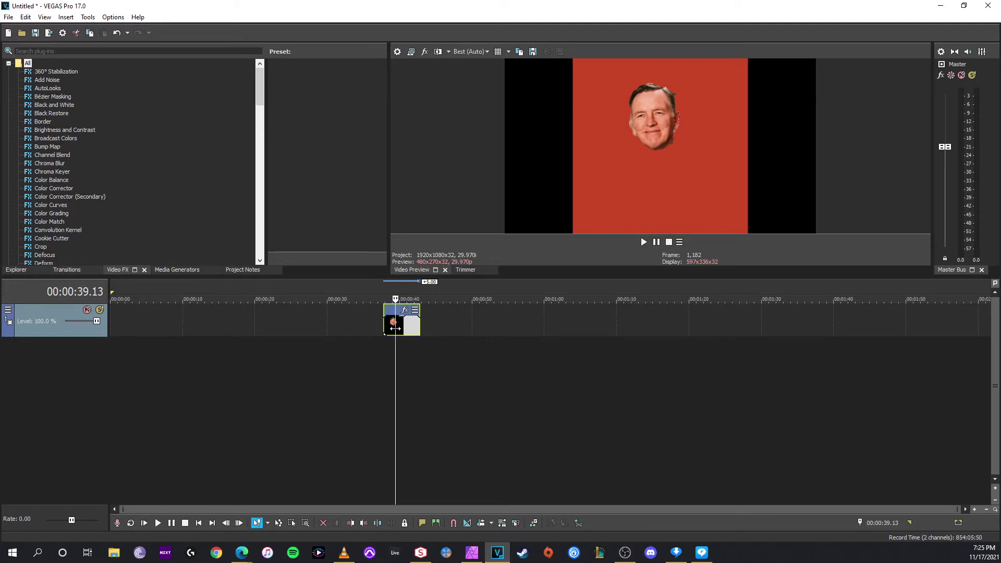
- Place the playhead on the face image clip and glance at the PNG transparency tutorial
key(alt+Tab)
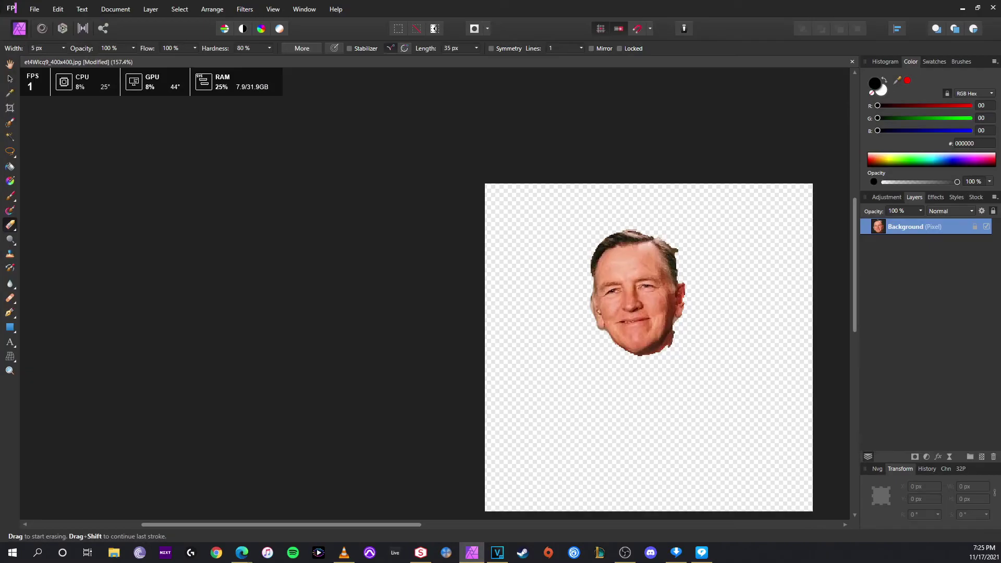
key(alt+Tab)
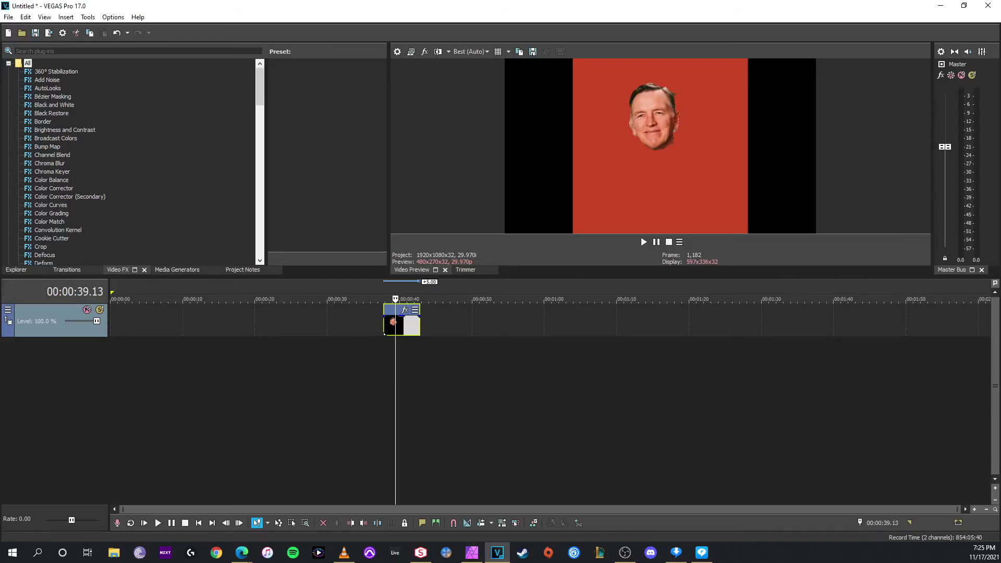
click(407, 323)
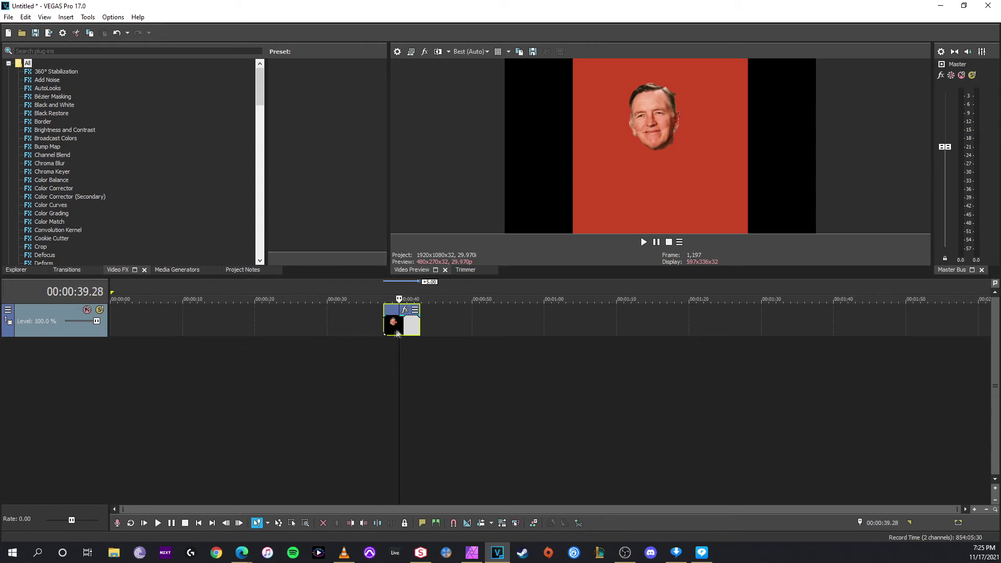
click(393, 326)
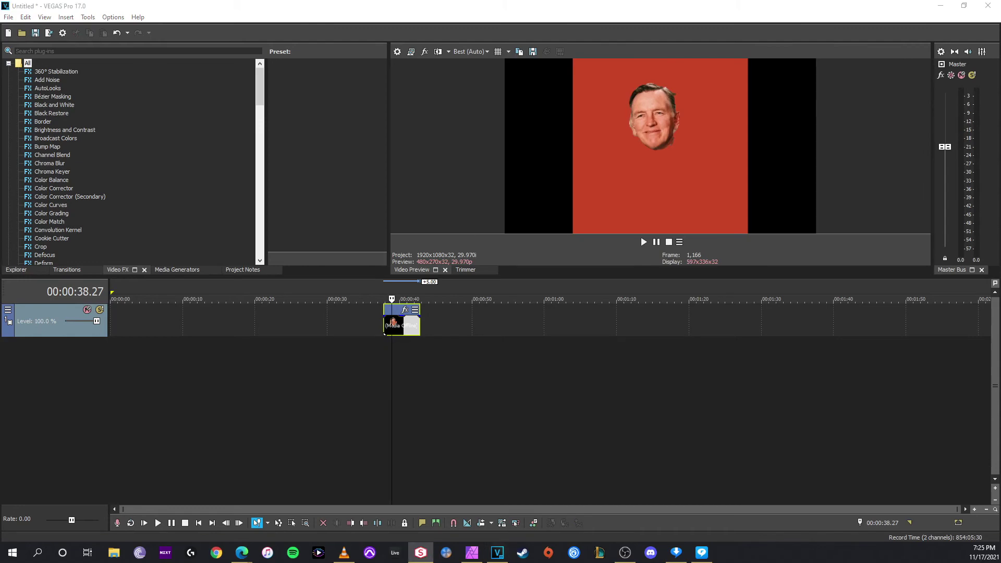
key(alt+Tab)
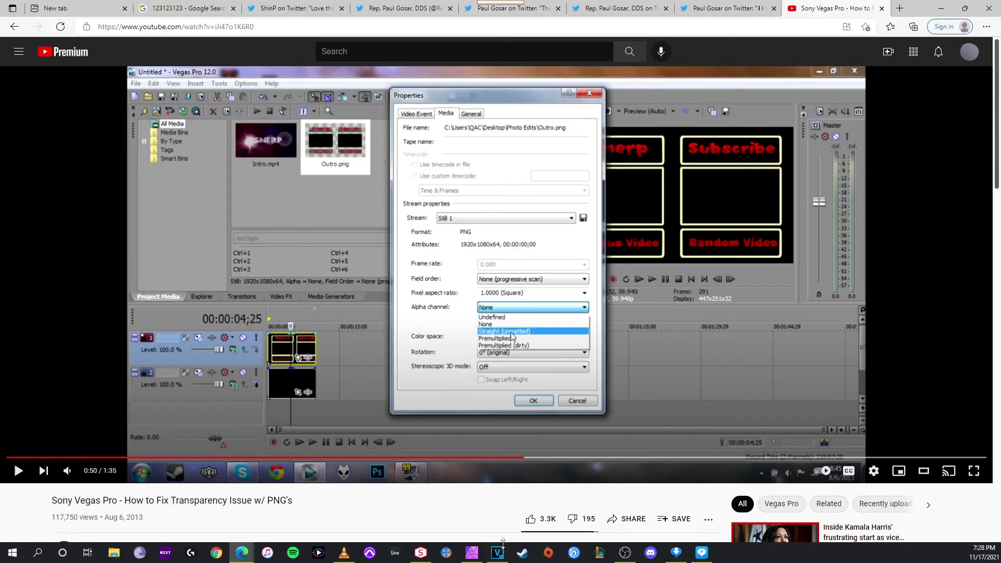
key(alt+Tab)
- Put the face image on the top track above the meme and open its Media properties
click(506, 407)
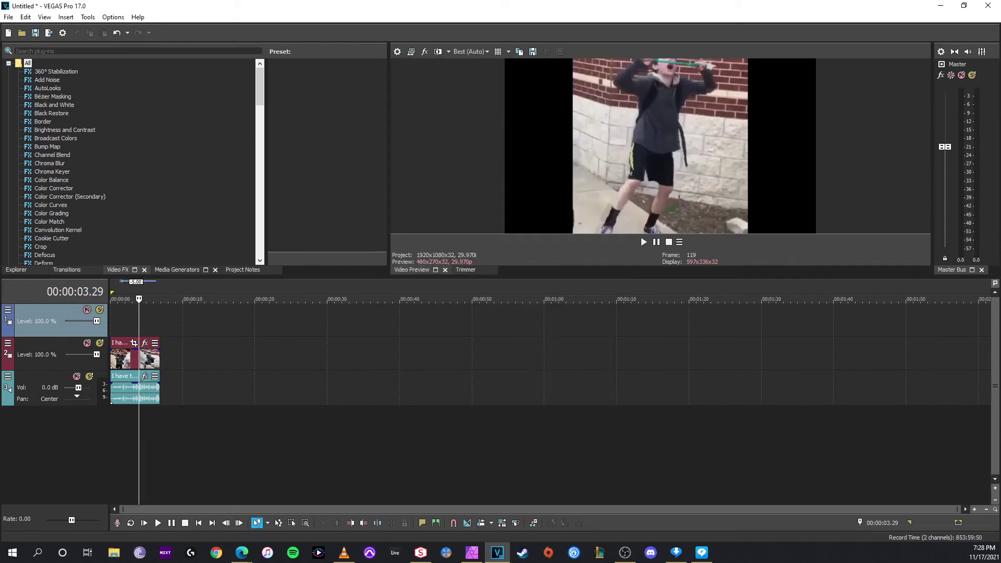
drag(258, 423, 142, 325)
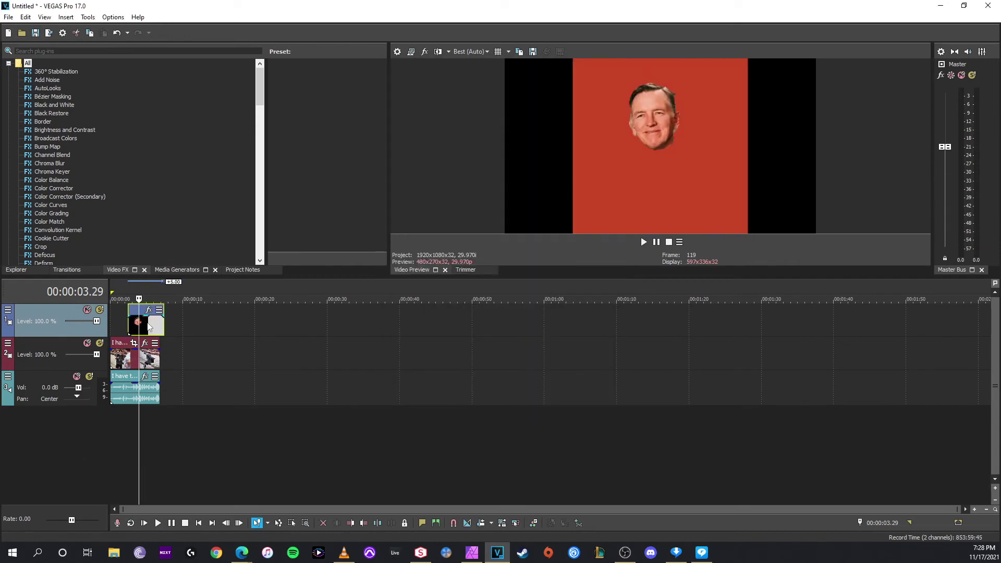
click(148, 325)
right_click(148, 325)
click(181, 535)
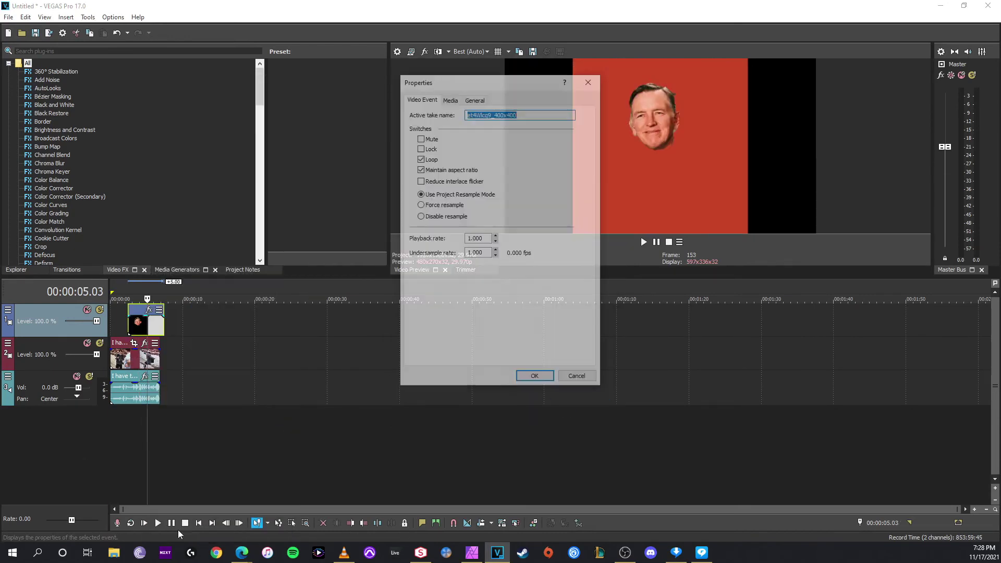
click(451, 101)
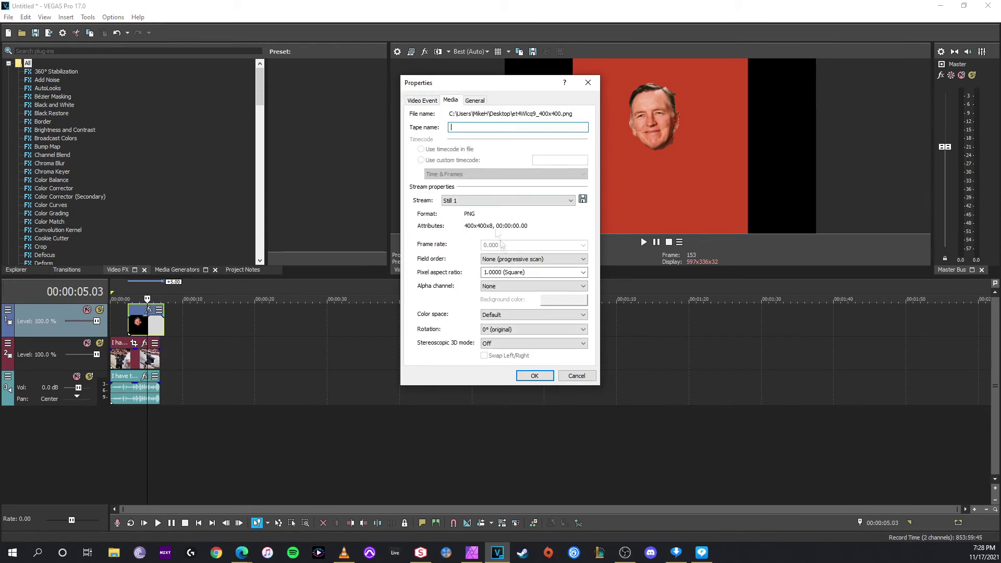
click(522, 200)
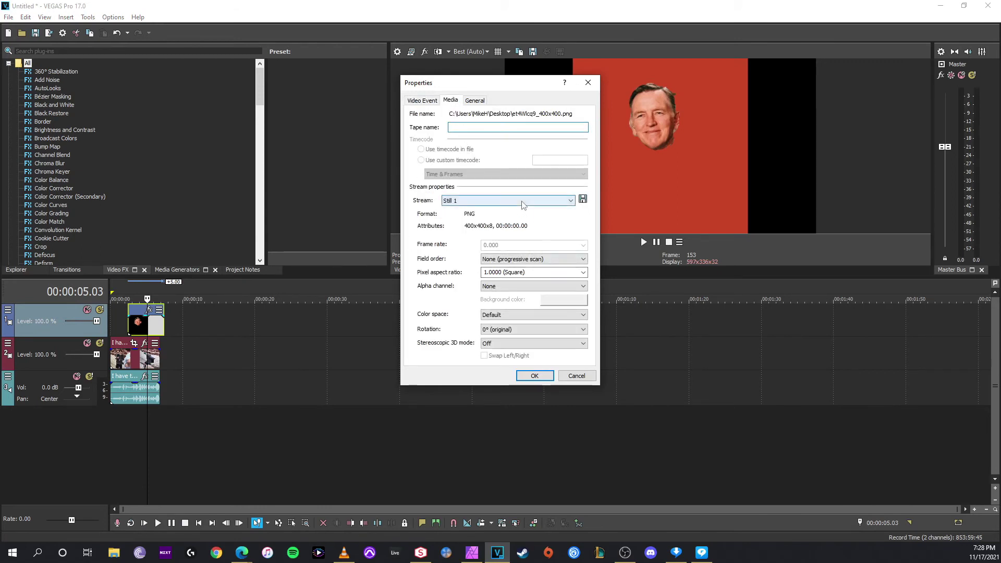
click(517, 208)
mouse_move(242, 554)
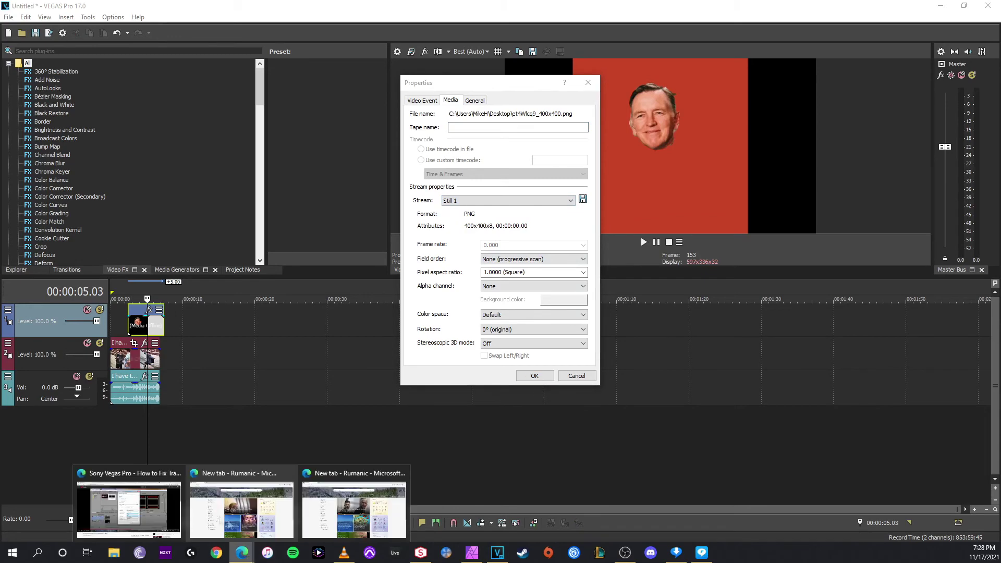
- Check the YouTube tutorial, then set the image's alpha channel to Undefined and confirm
click(128, 505)
click(499, 272)
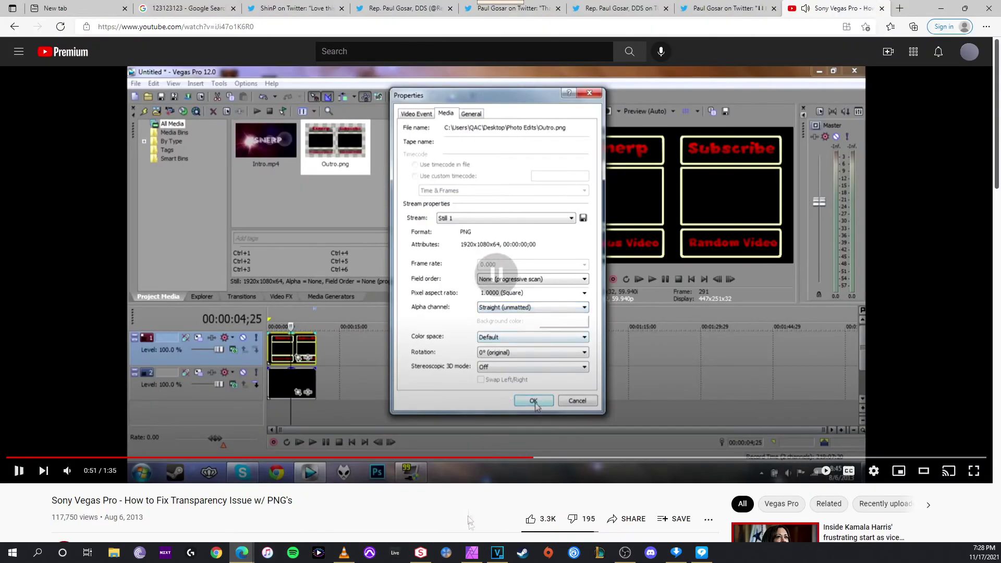
key(alt+Tab)
click(518, 286)
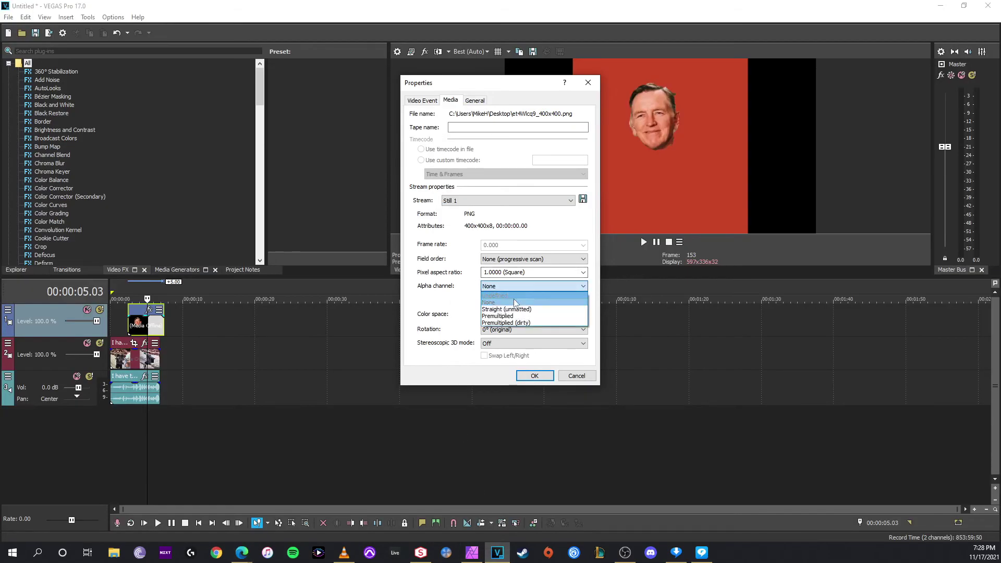
click(535, 376)
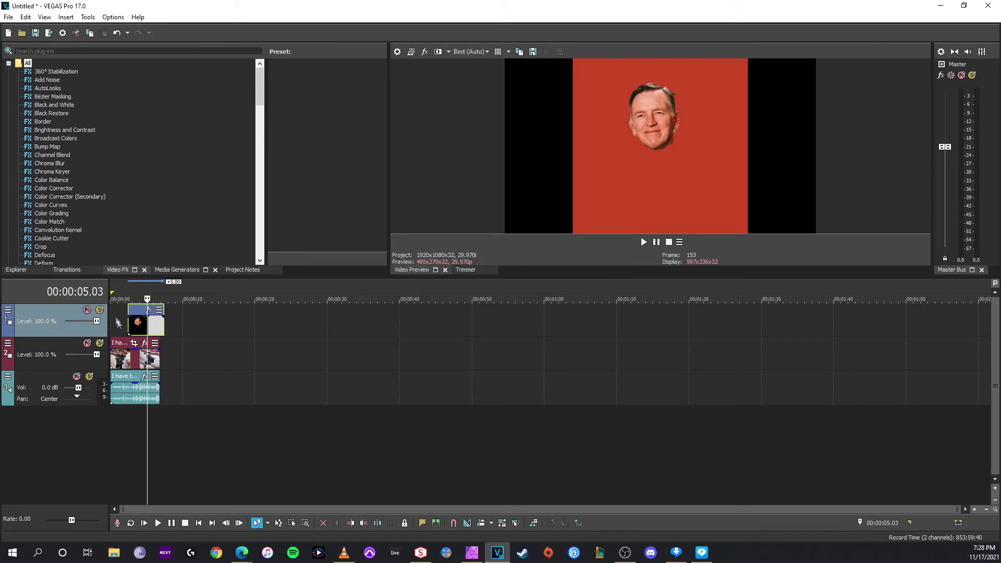
- Play back the face overlay on the timeline to check its transparency
double_click(140, 332)
click(135, 333)
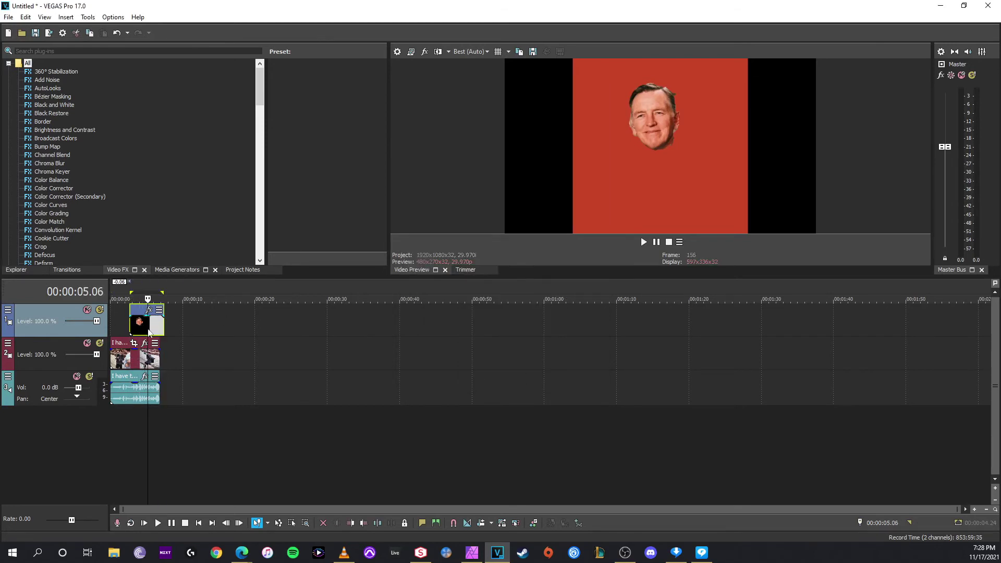
key(space)
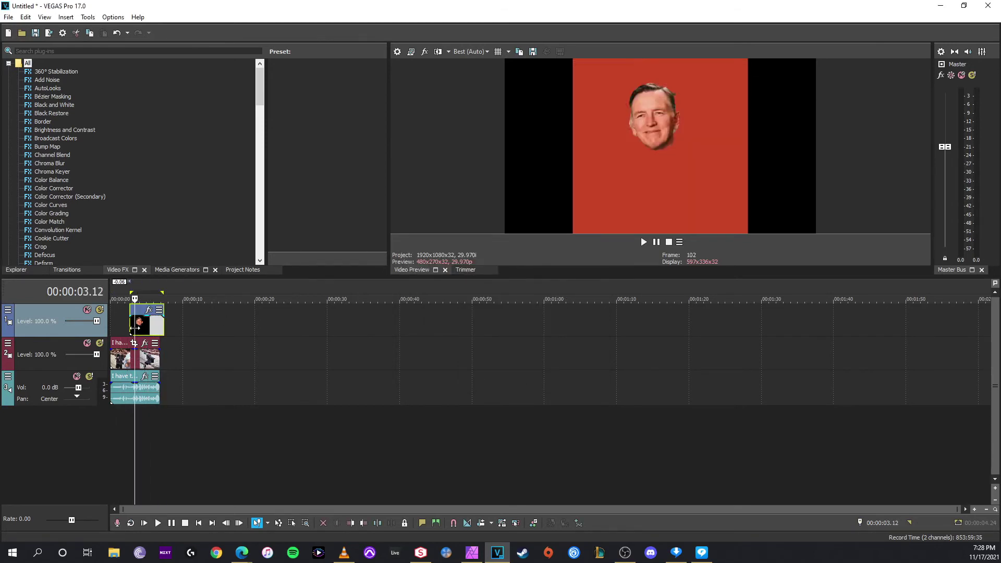
click(130, 328)
key(space)
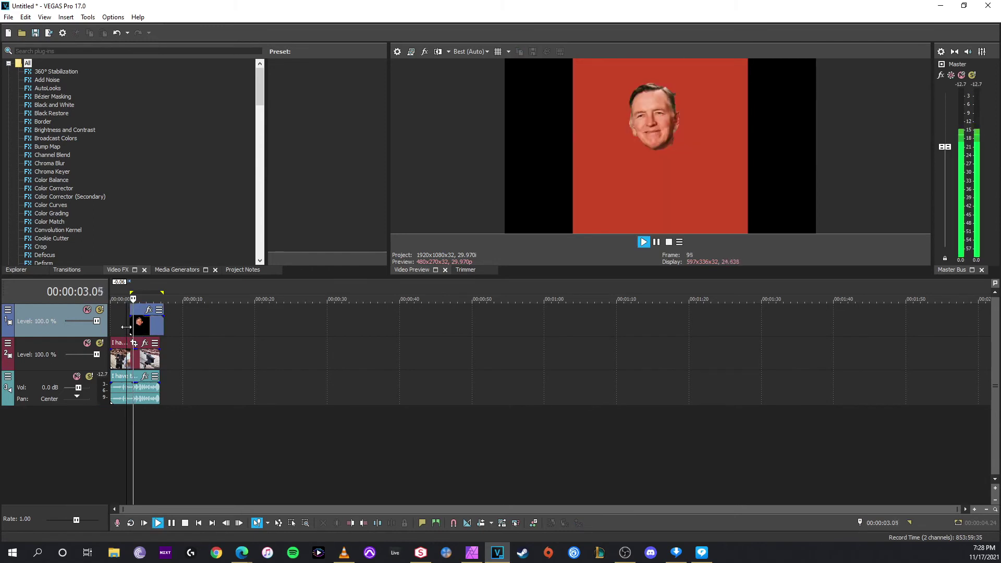
key(space)
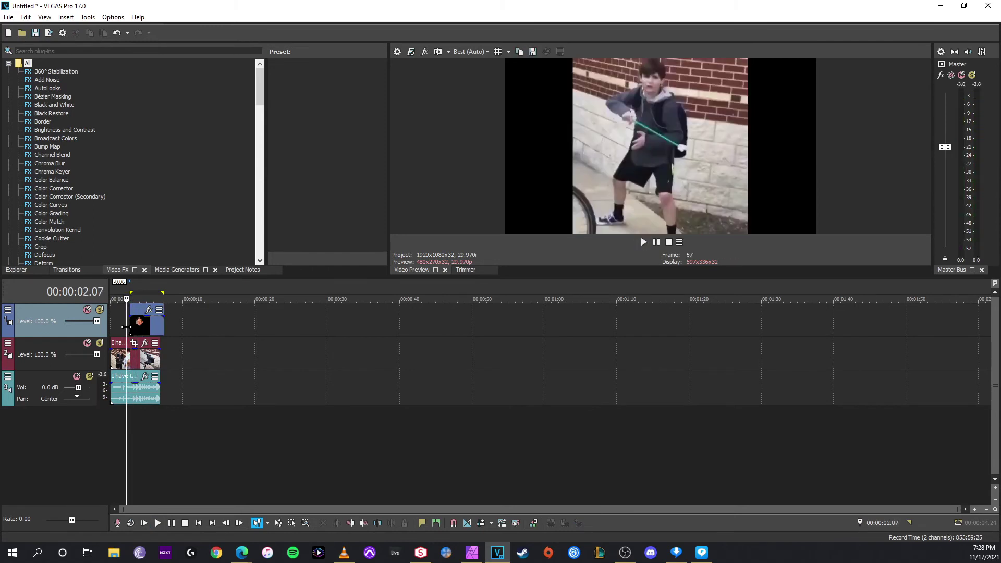
click(137, 329)
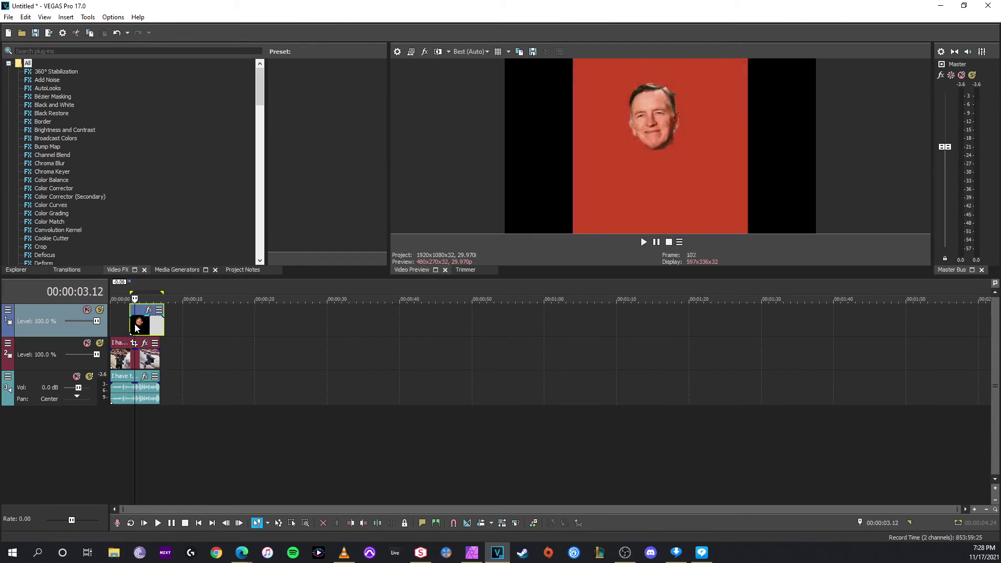
click(147, 328)
- Set the face image's alpha channel to Straight (unmatted) and move it to the timeline start
click(473, 552)
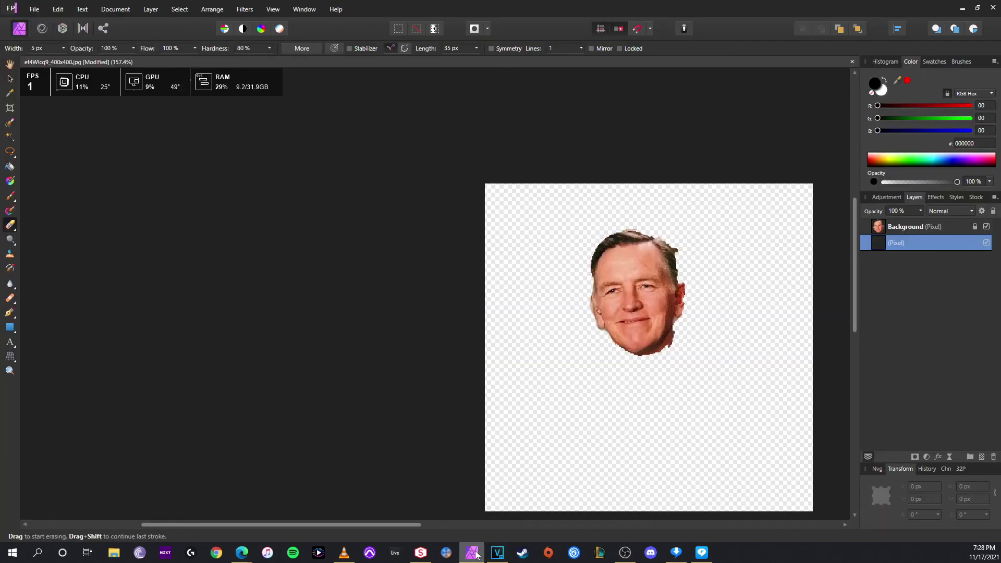
click(34, 8)
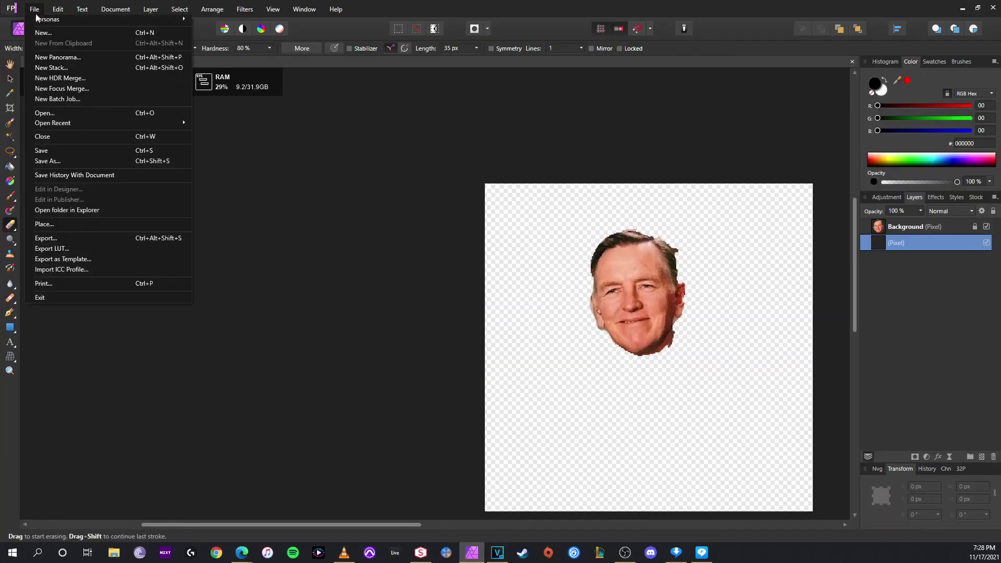
click(82, 242)
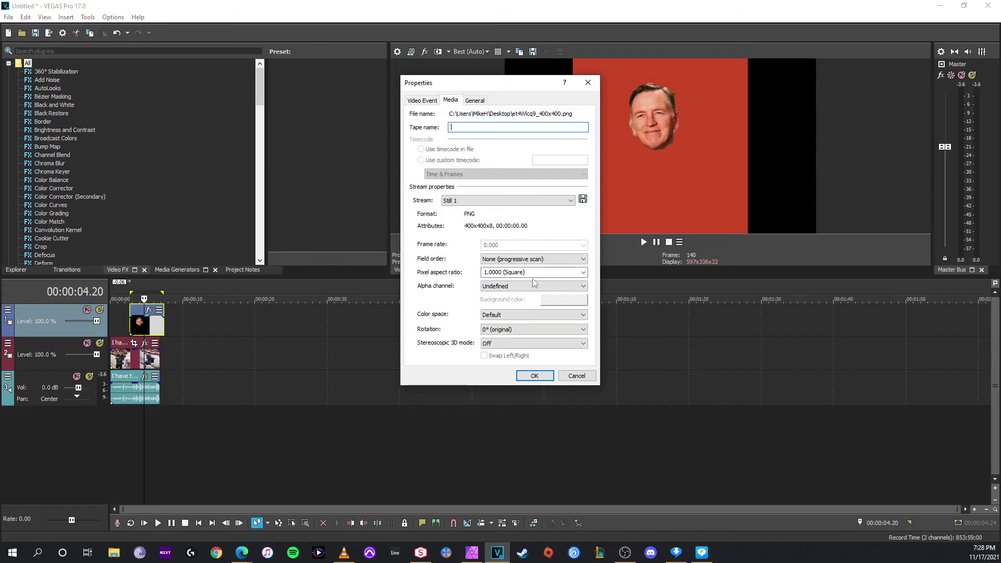
click(535, 285)
click(534, 318)
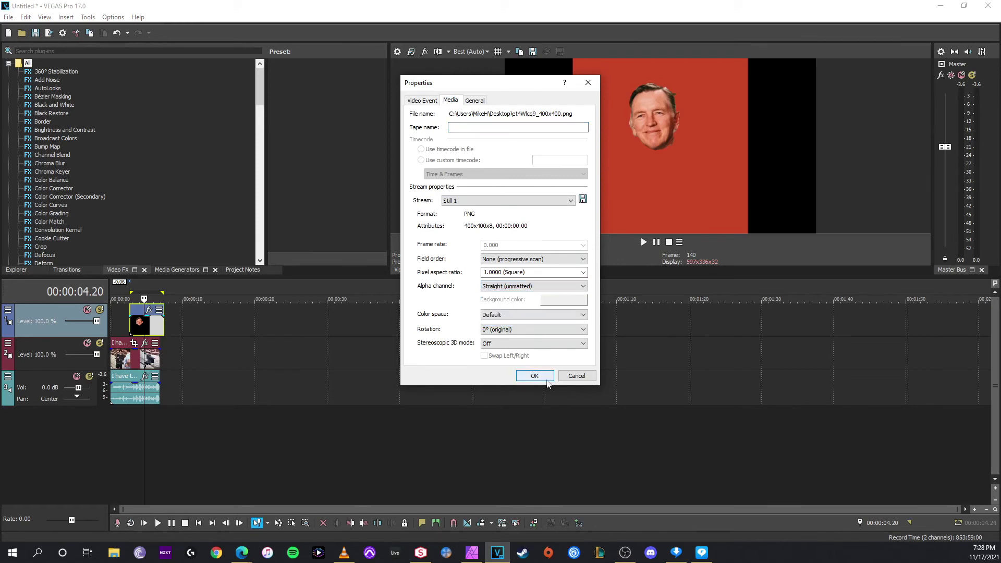
click(547, 381)
drag(153, 327, 131, 325)
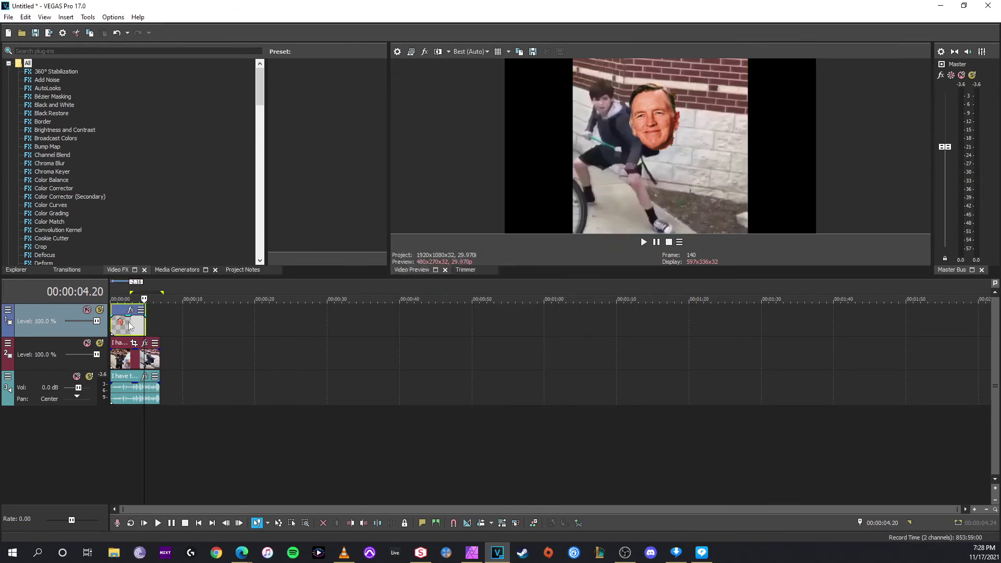
click(127, 333)
scroll(126, 333, up, 10)
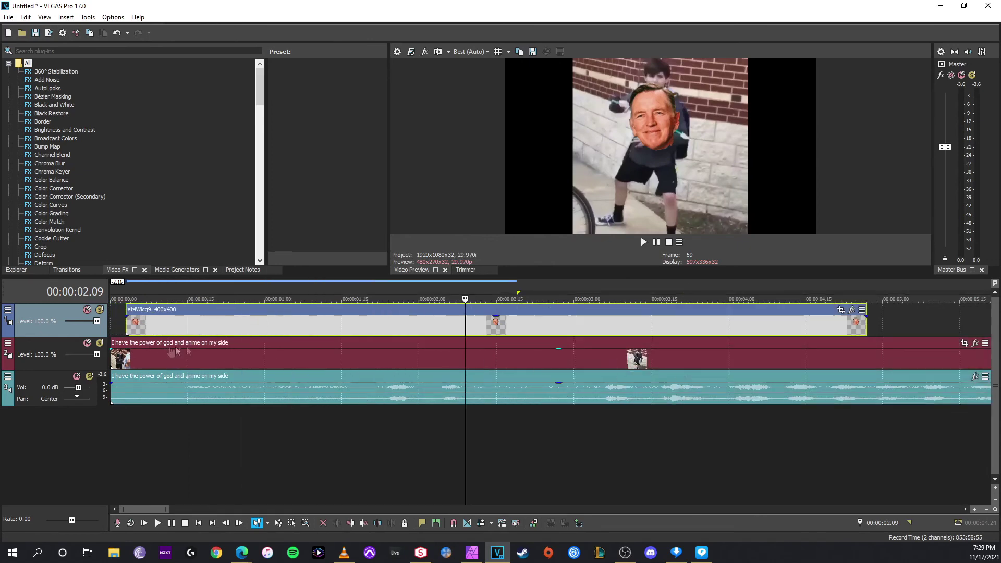
scroll(357, 330, up, 1)
scroll(358, 330, down, 1)
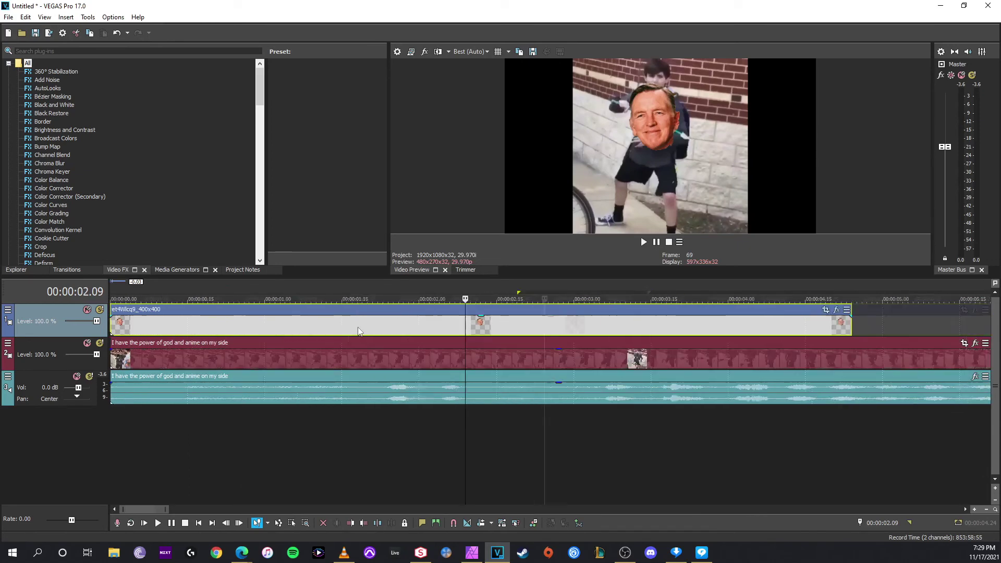
scroll(648, 317, down, 2)
- Shrink the face in Pan/Crop and position it over the boy's head at frame 0
click(642, 312)
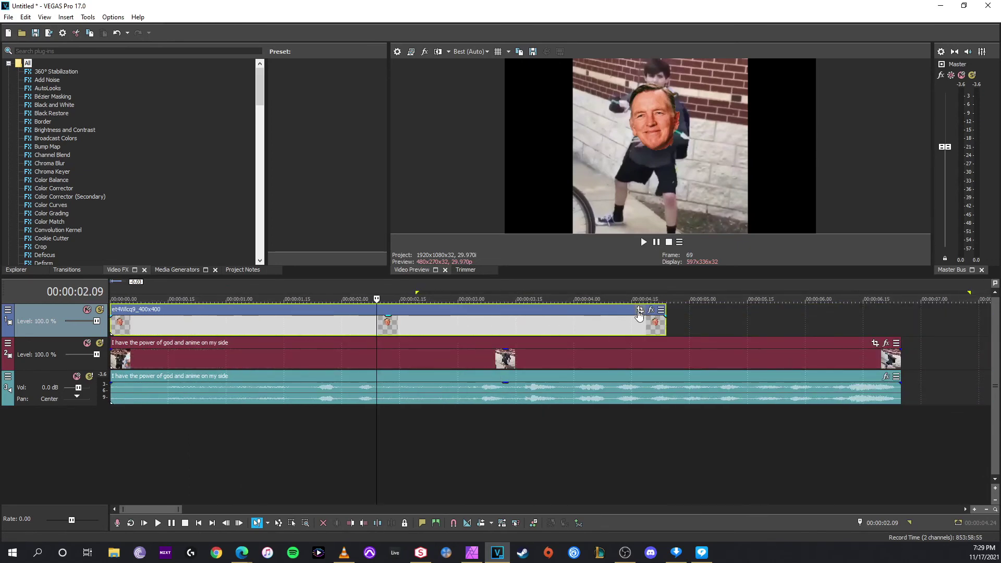
drag(441, 252, 436, 271)
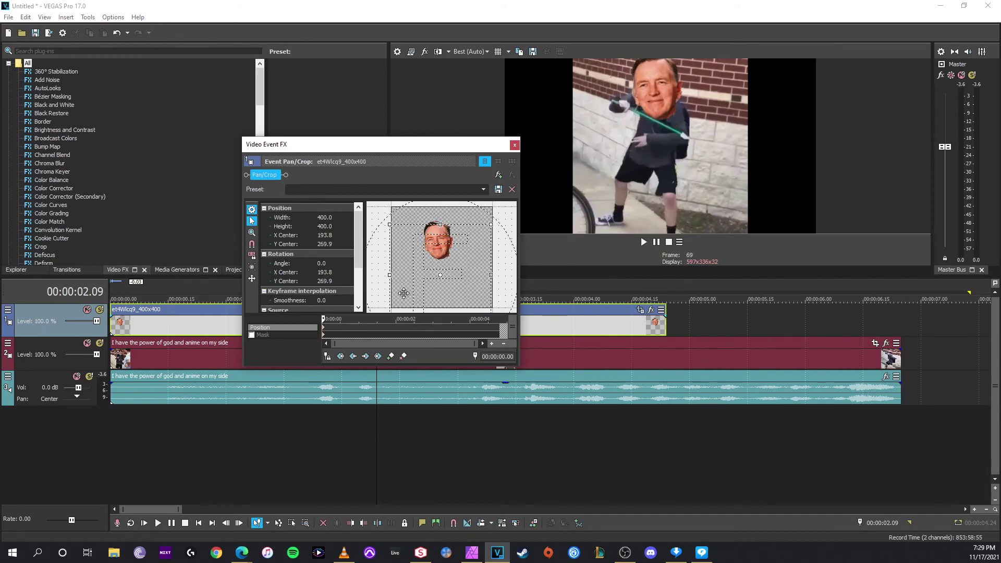
scroll(407, 294, down, 2)
mouse_move(401, 307)
mouse_down()
mouse_move(452, 284)
mouse_move(439, 295)
mouse_up()
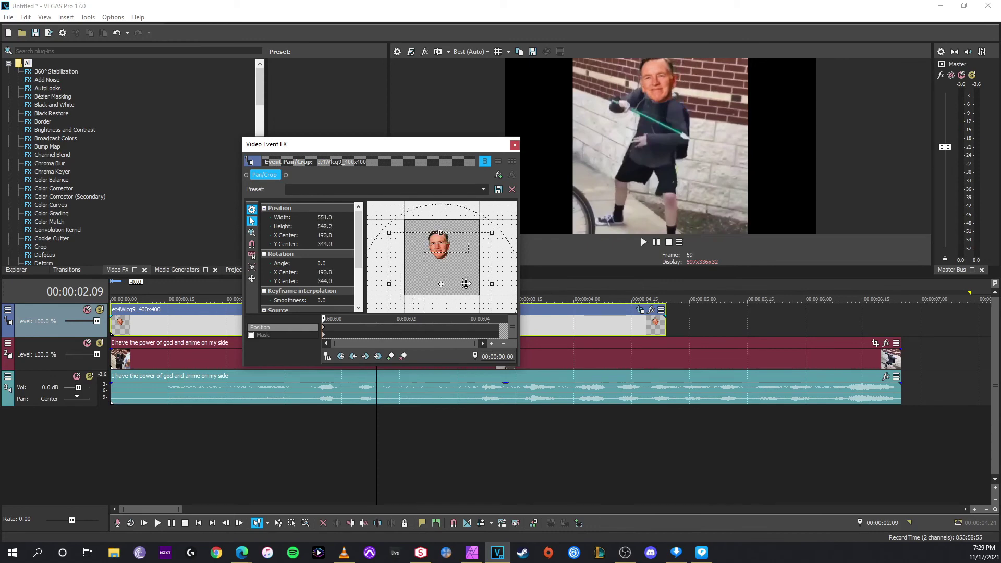
scroll(439, 294, down, 2)
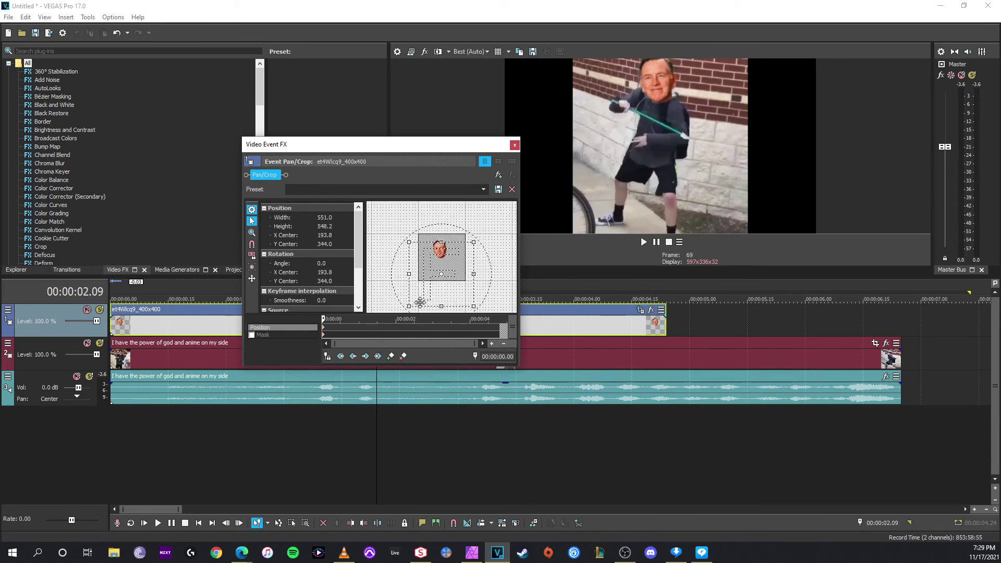
drag(410, 304, 439, 300)
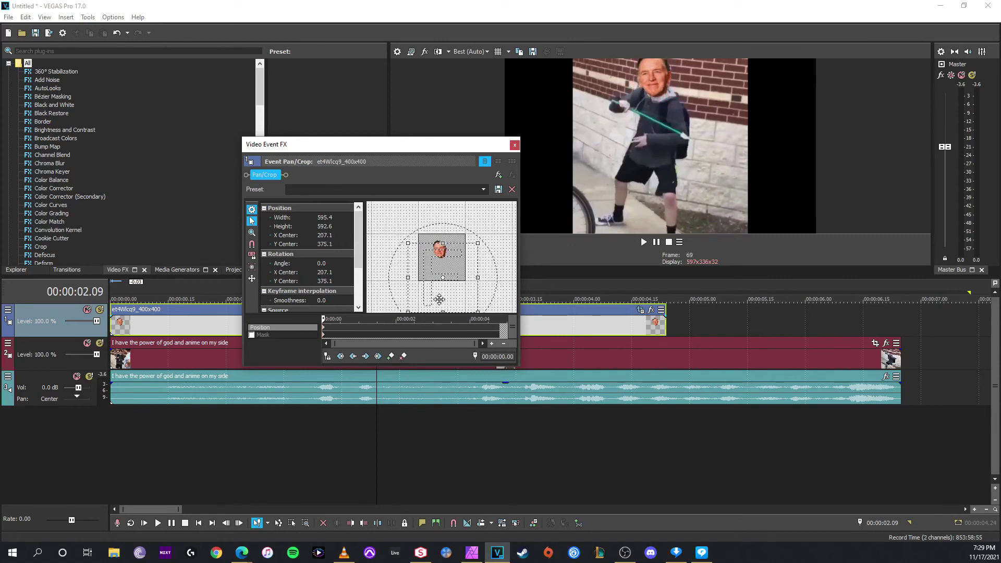
click(127, 332)
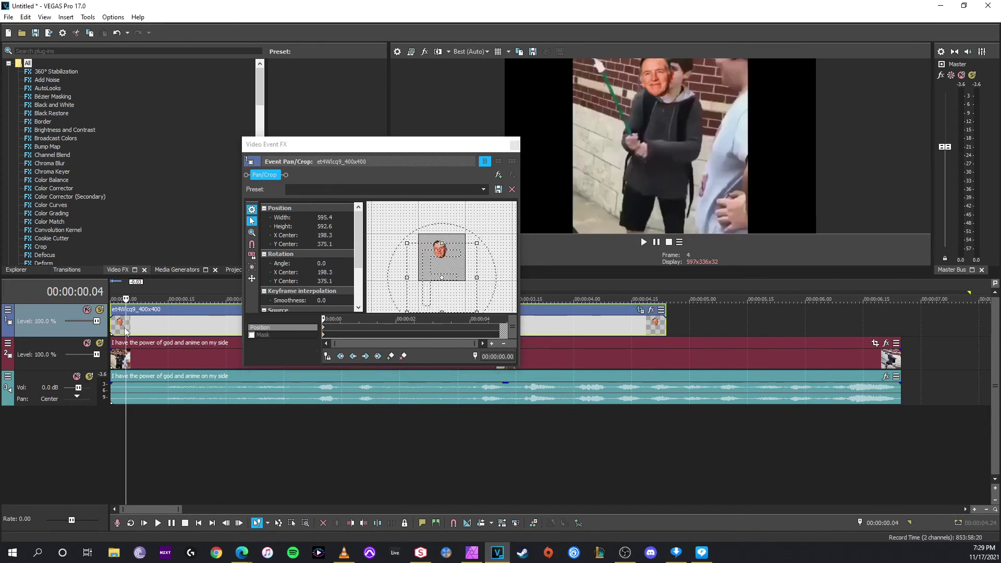
click(116, 328)
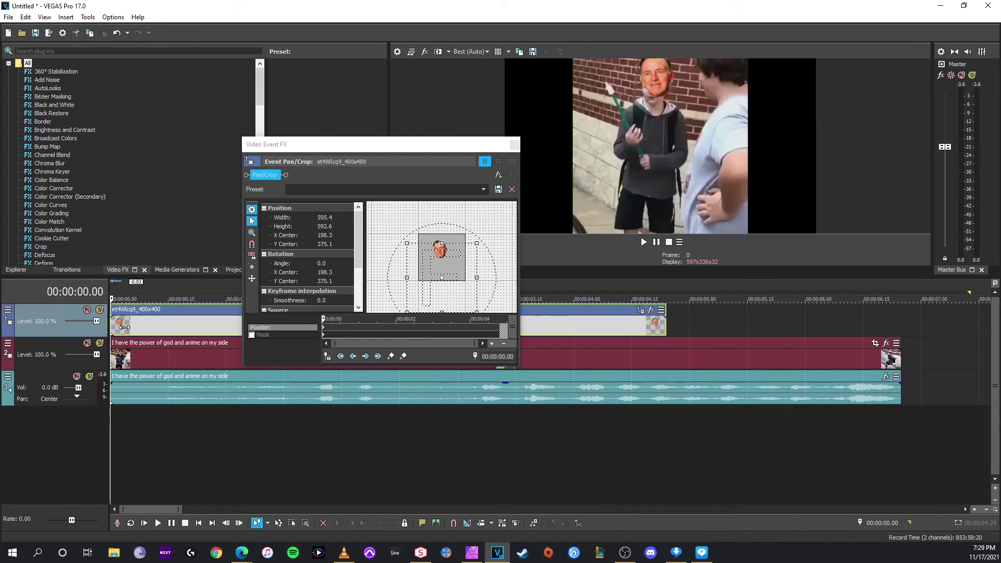
drag(424, 283, 423, 276)
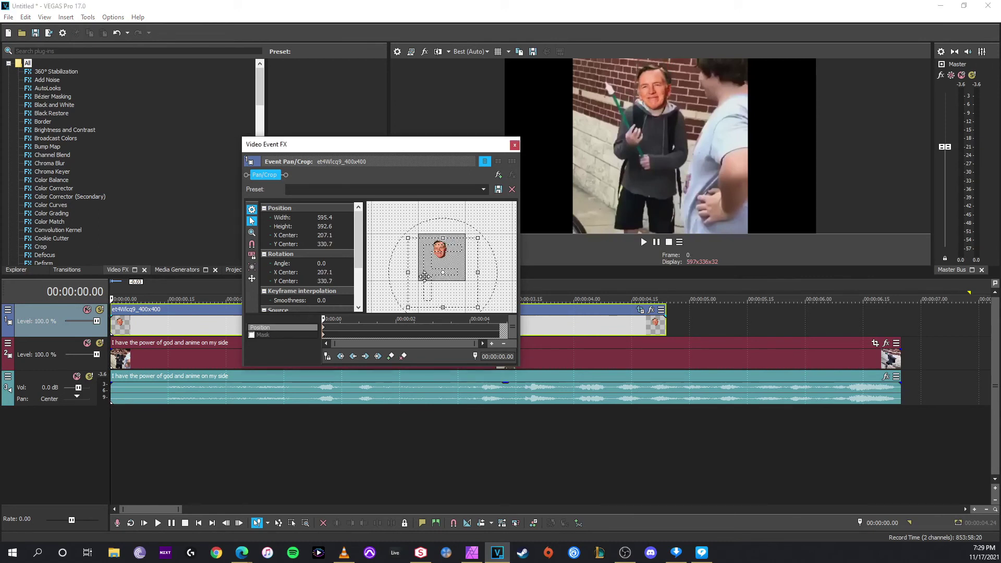
click(332, 320)
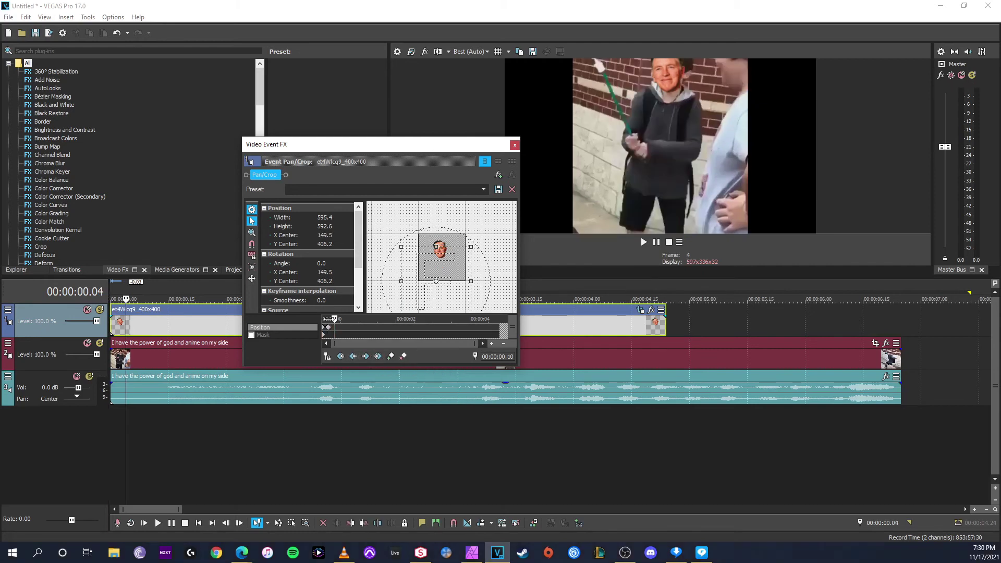
- Drag the face to follow the boy's head at later frames and preview the tracking
mouse_move(422, 282)
mouse_down()
mouse_move(435, 263)
mouse_move(395, 294)
mouse_up()
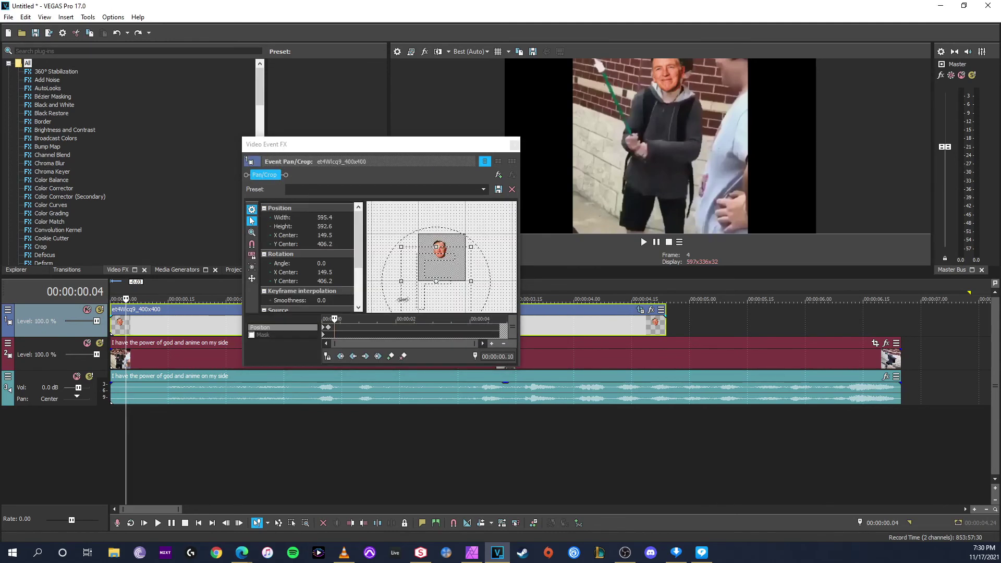
drag(432, 282, 427, 287)
click(251, 335)
key(space)
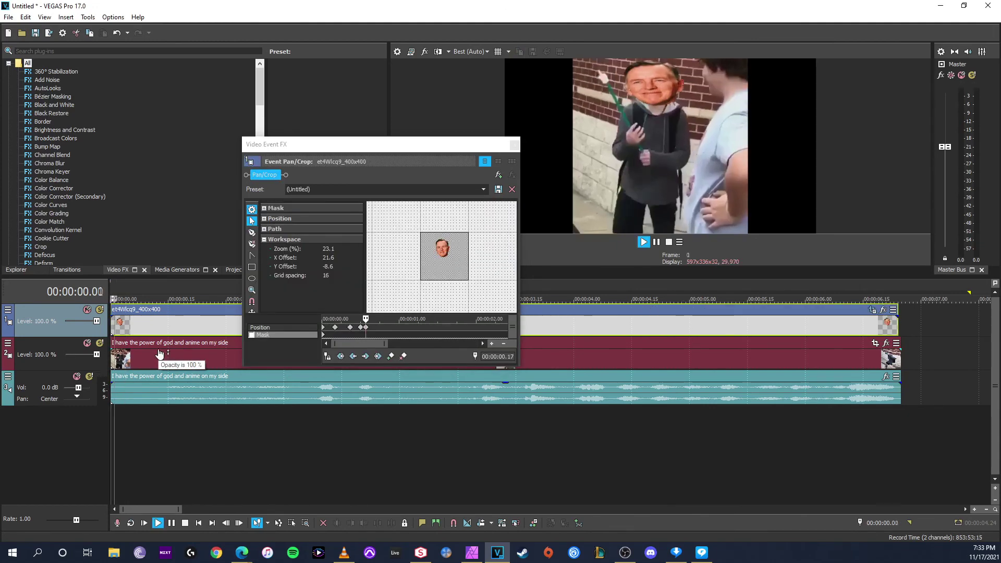
key(space)
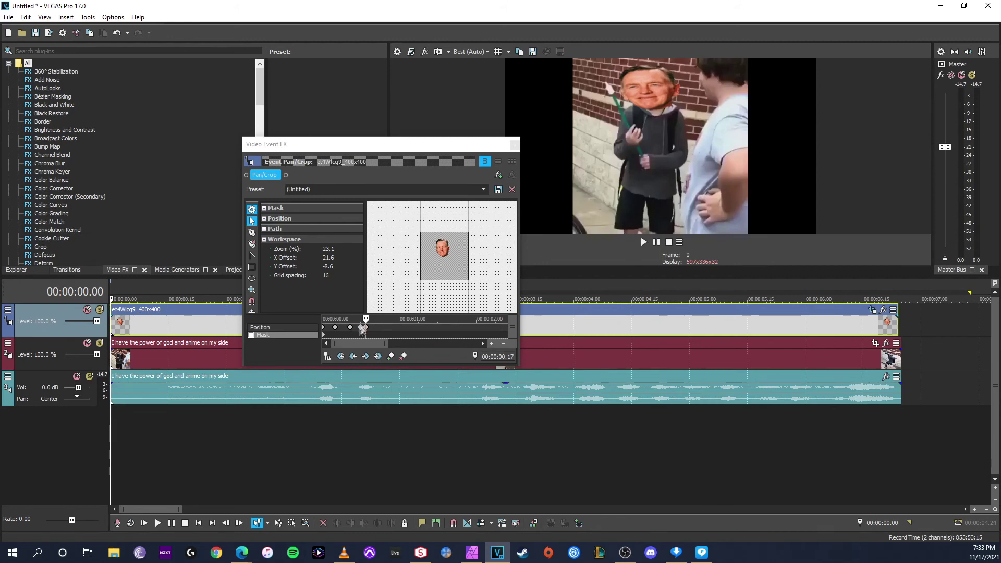
- Change an earlier keyframe's interpolation and move the playhead near the clip's end
click(350, 328)
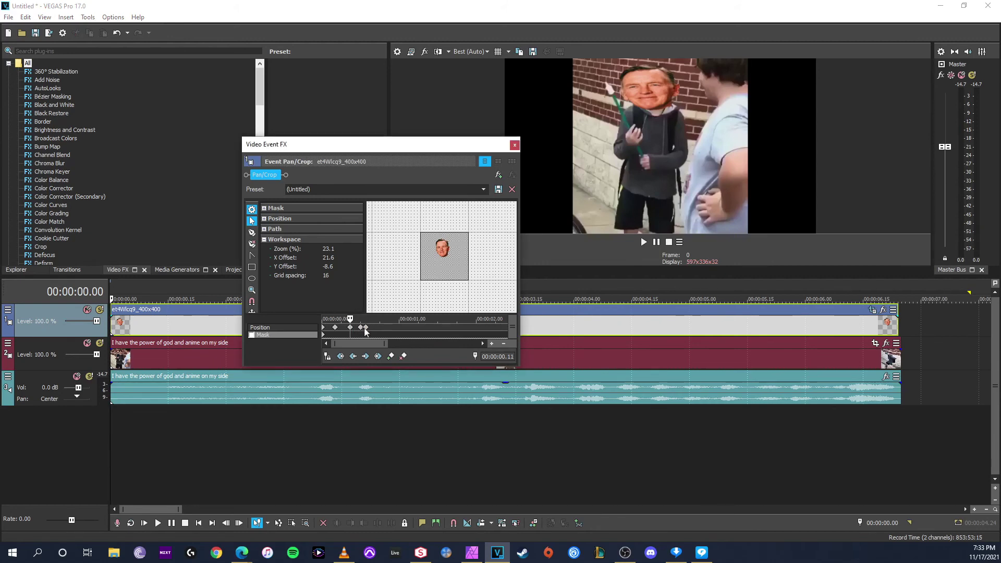
right_click(364, 328)
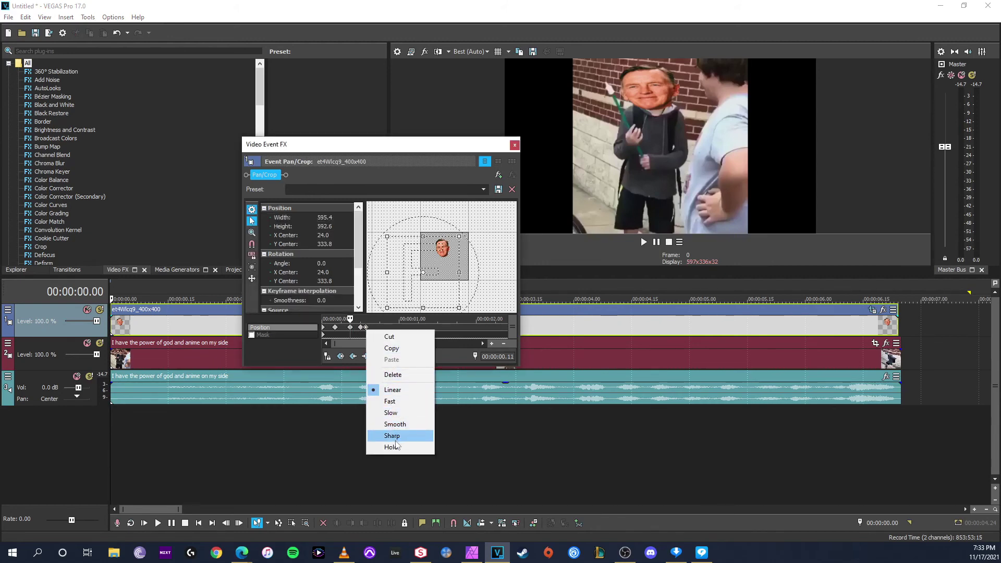
click(363, 345)
click(390, 355)
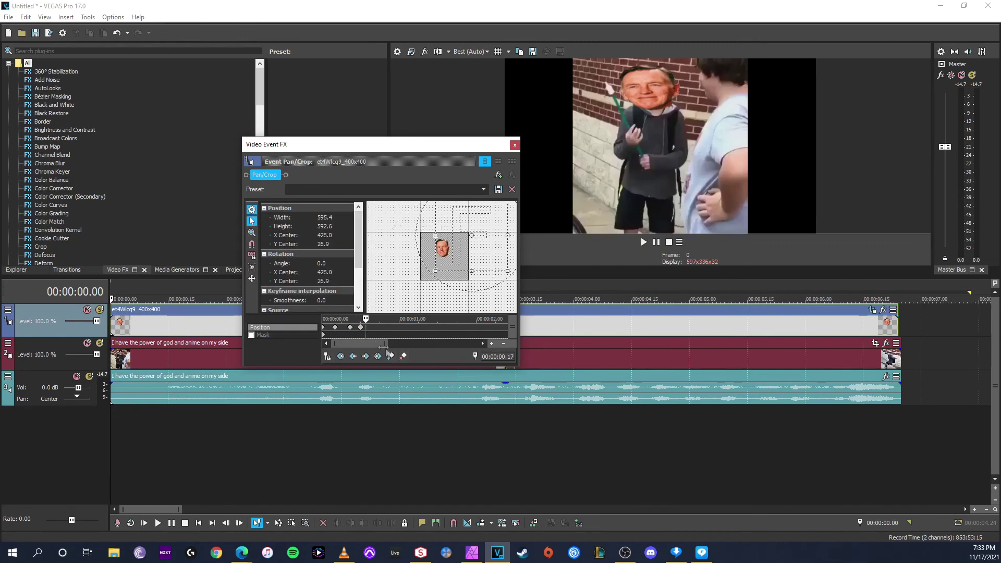
click(634, 326)
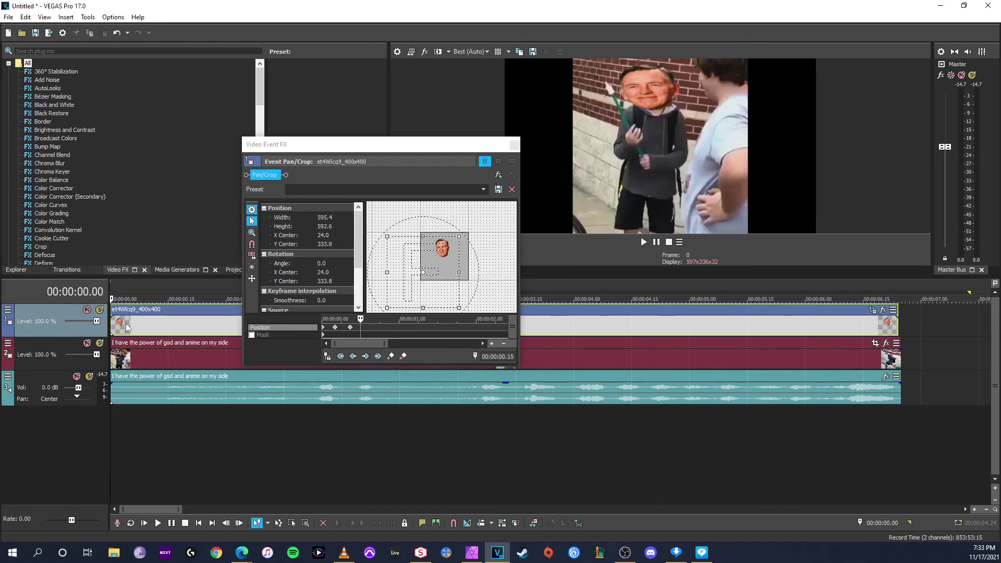
key(End)
key(j)
scroll(630, 340, down, 5)
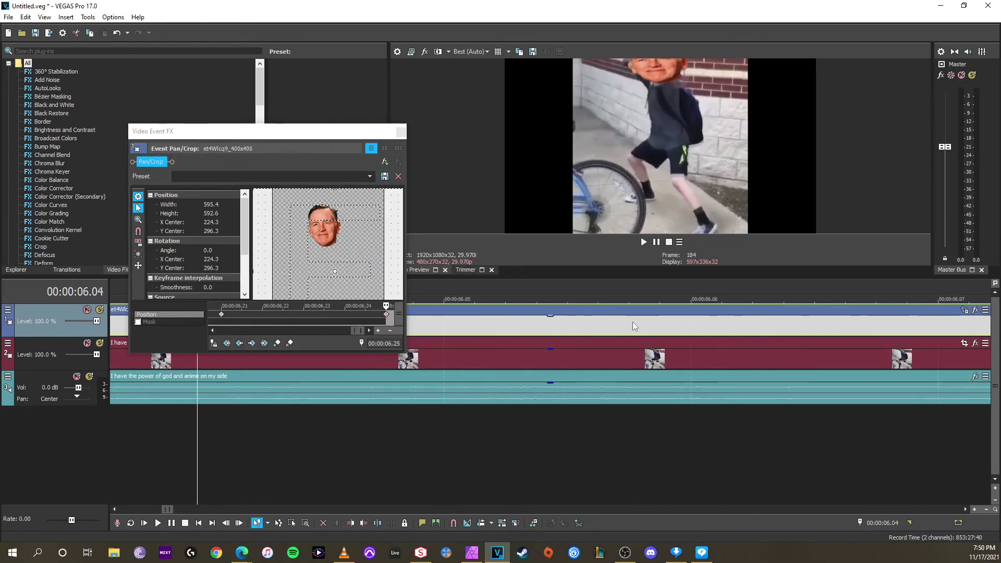
scroll(625, 358, down, 5)
- Close Pan/Crop and play the face-tracked clip from the start to check Gosar's face
click(400, 130)
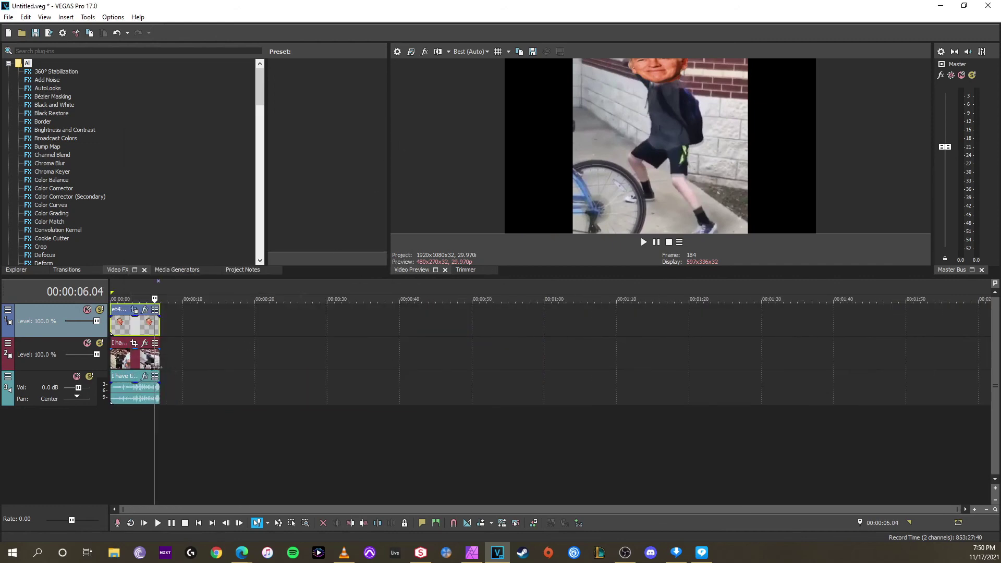
click(113, 294)
key(space)
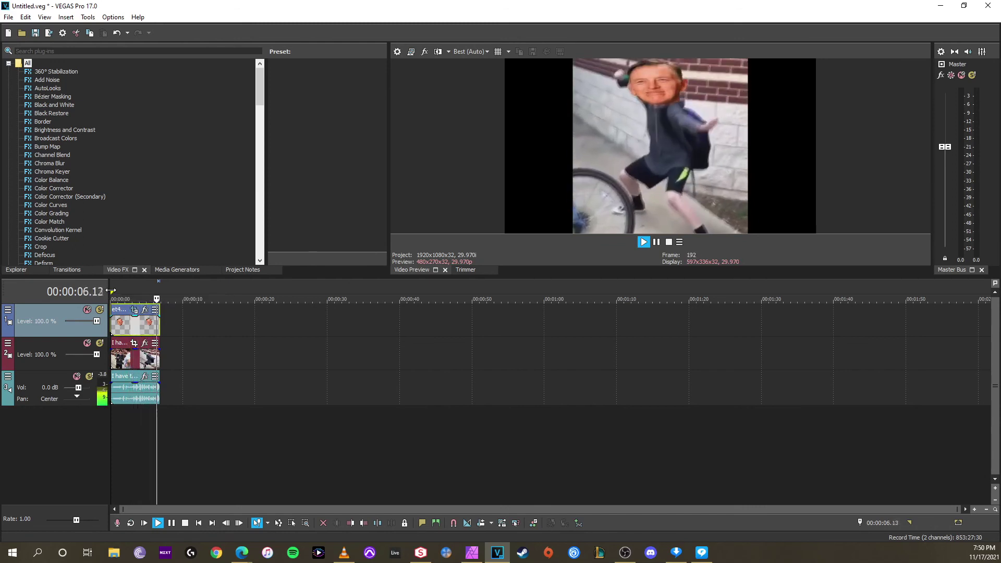
key(space)
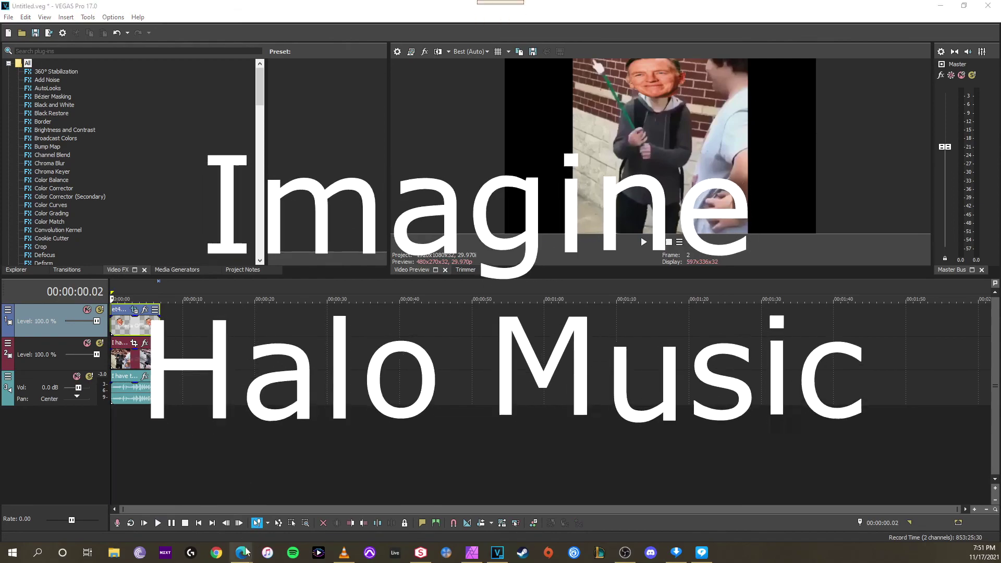
- Switch to the Edge YouTube window and pause the Halo Infinite gameplay at 0:09
click(242, 553)
click(128, 508)
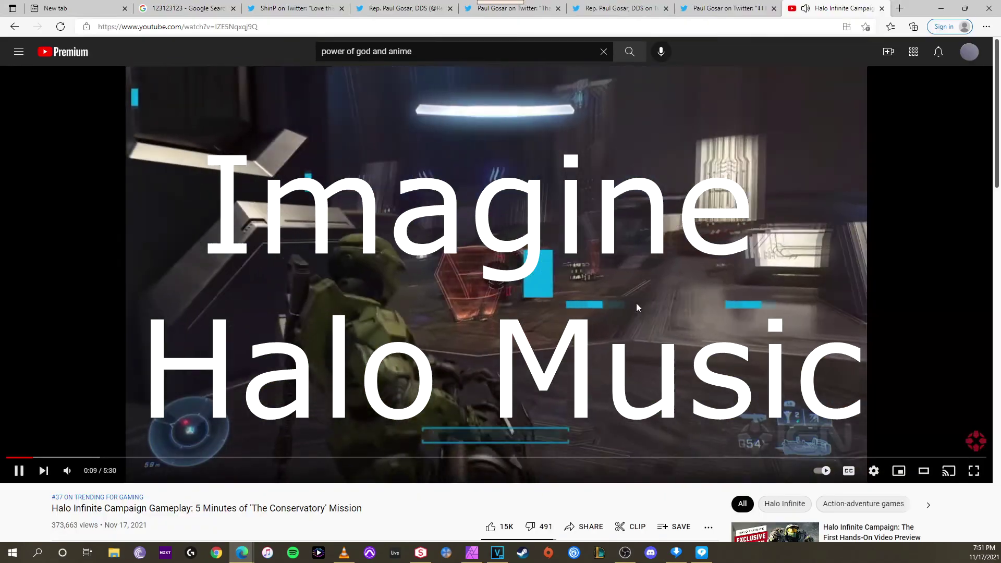
click(605, 287)
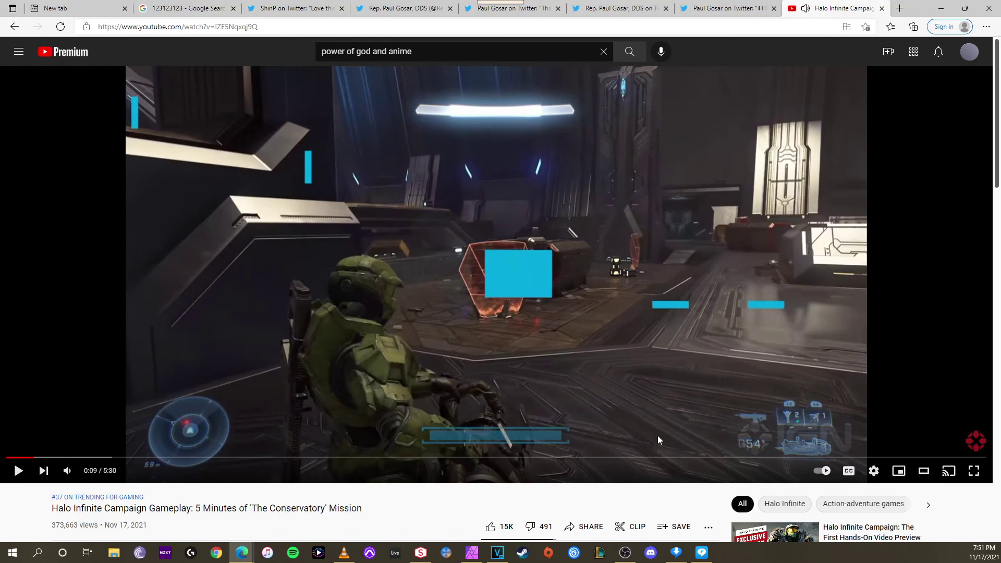